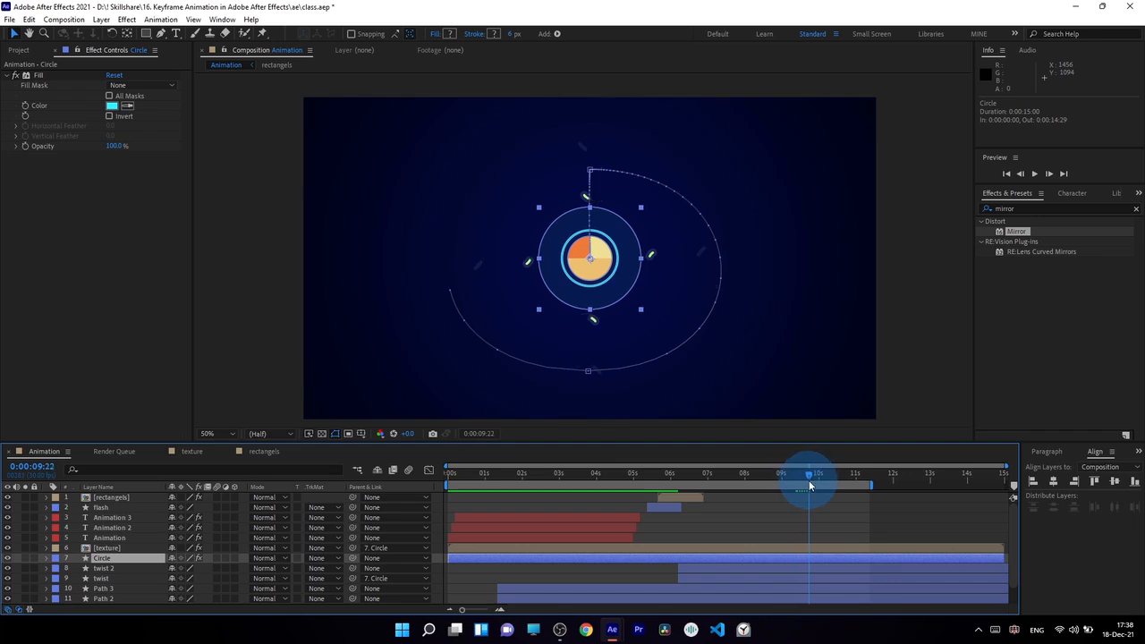
# Keyframe the Circle layer's Scale at 100% at 0:00:08:25 and at 0% at 0:00:09:26.
pyautogui.click(139, 558)
pyautogui.press('s')
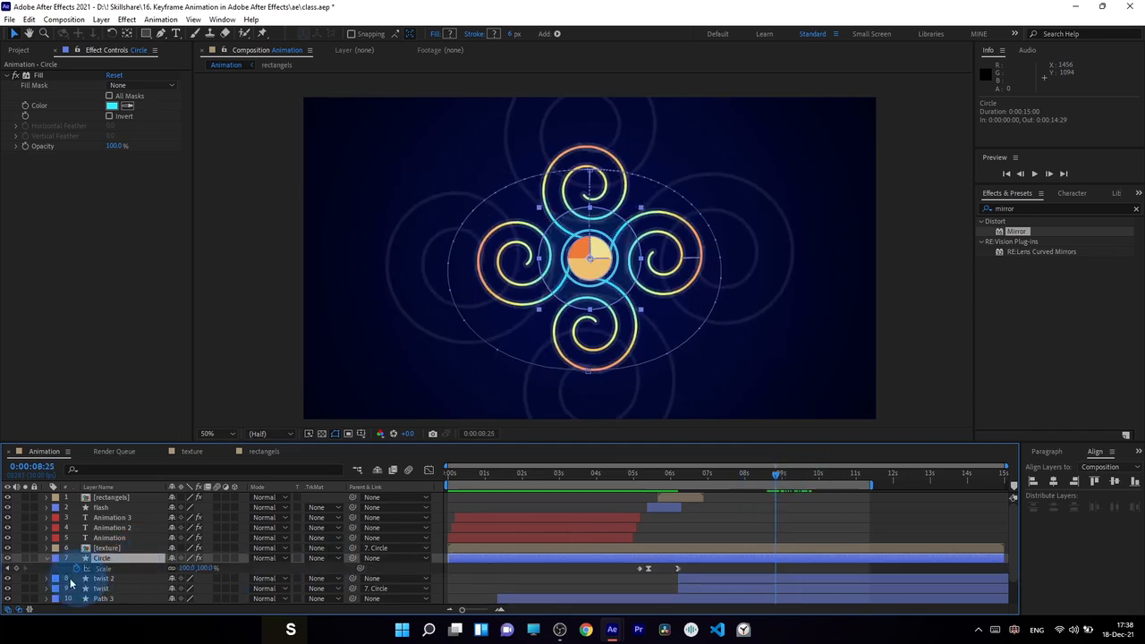
pyautogui.click(16, 569)
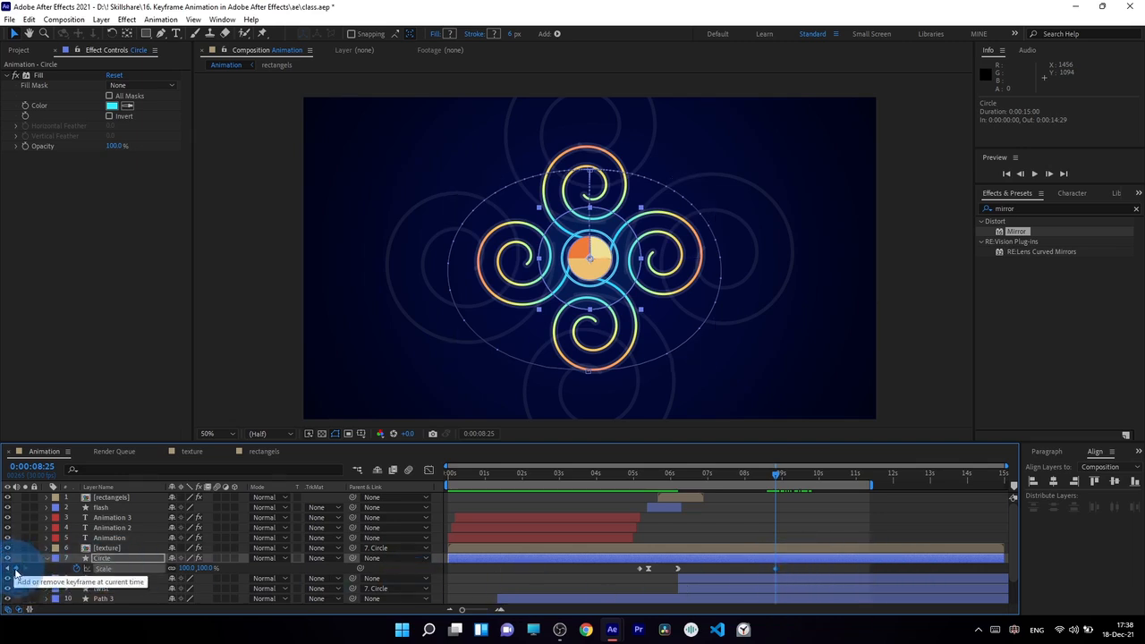
pyautogui.click(783, 477)
pyautogui.moveTo(783, 477); pyautogui.dragTo(815, 476)
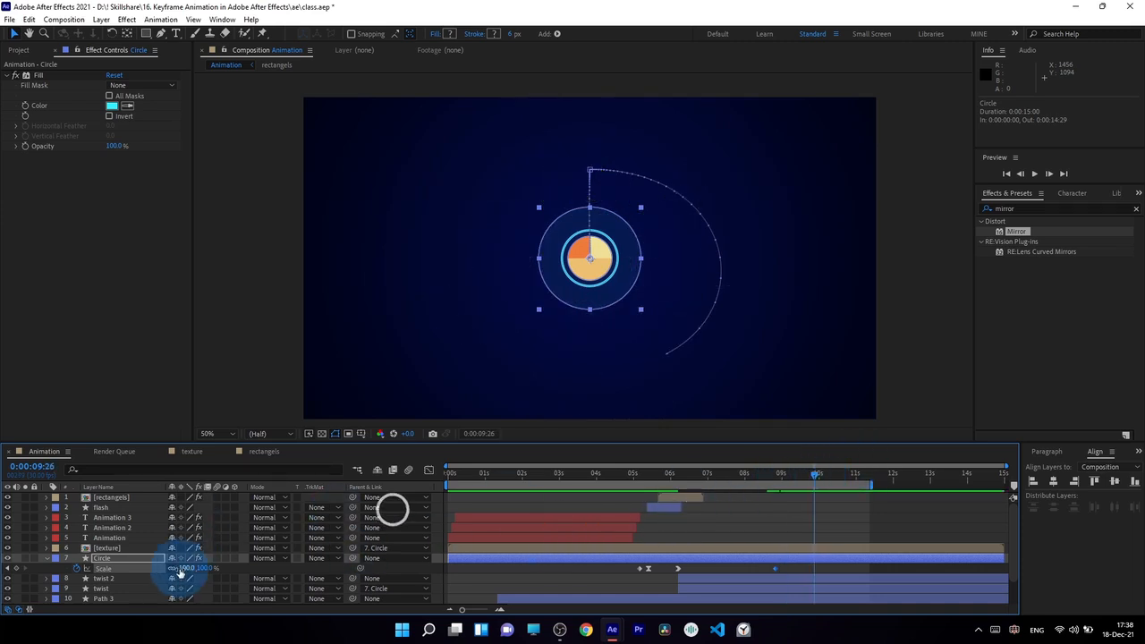
pyautogui.press('Return')
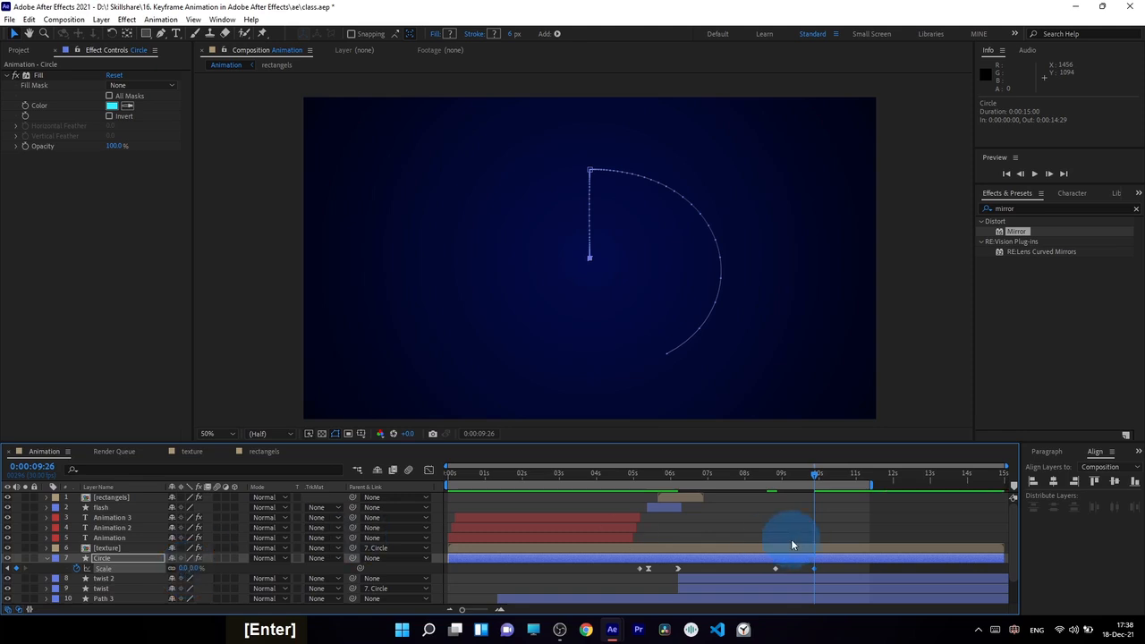
# Ease out of the Circle's Scale keyframe at 0:00:08:25 in the speed graph so the shrink starts slowly and speeds up.
pyautogui.click(775, 477)
pyautogui.click(762, 569)
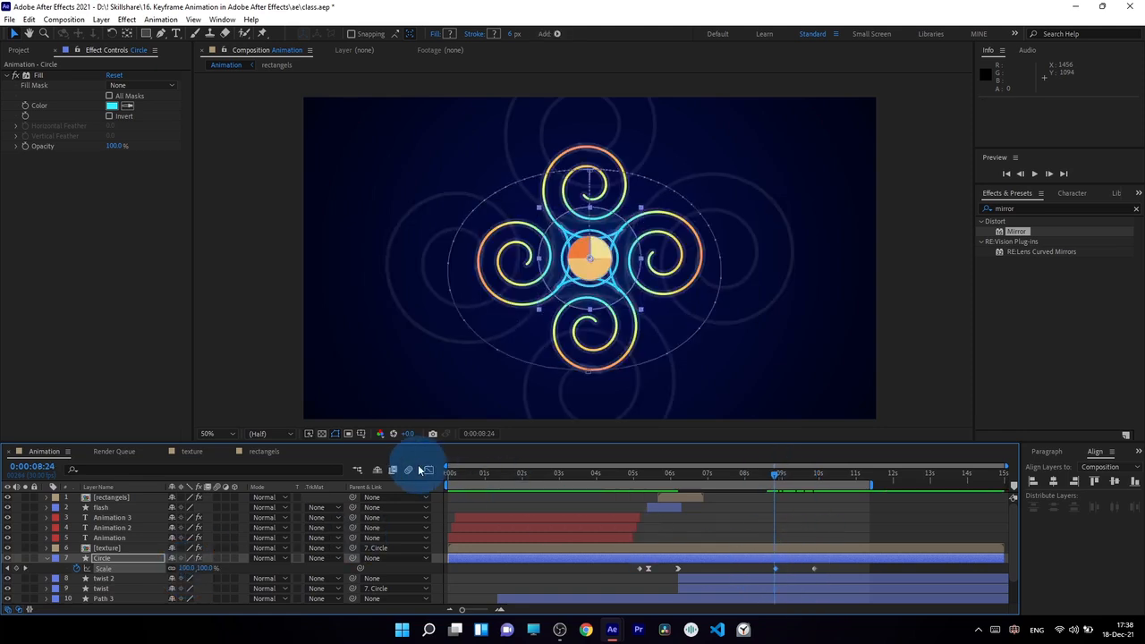
pyautogui.click(430, 470)
pyautogui.click(774, 571)
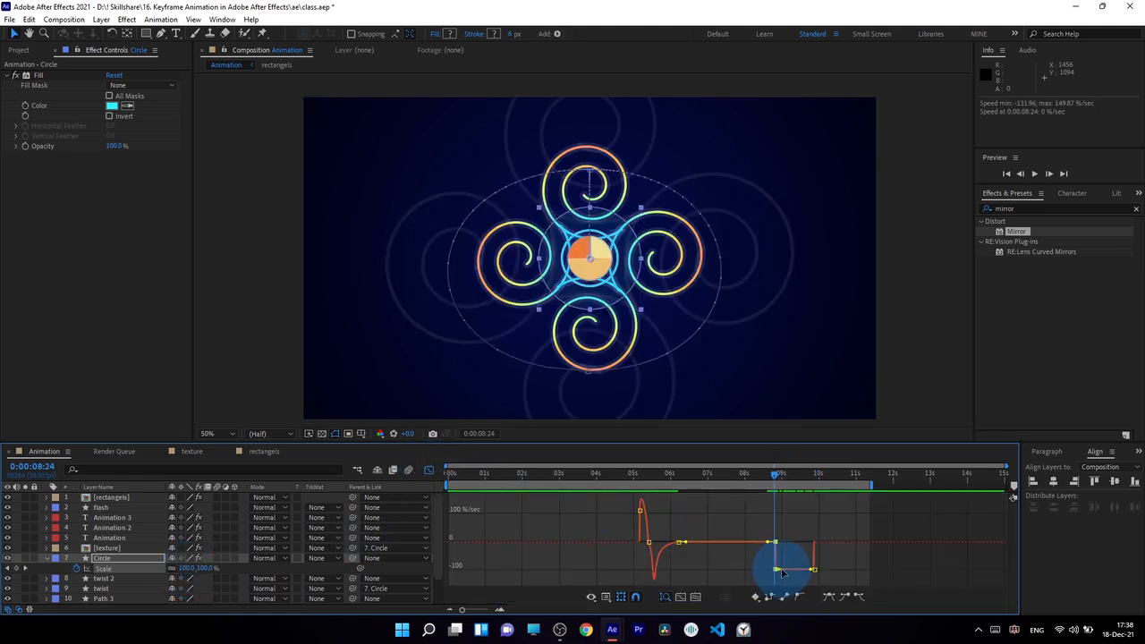
pyautogui.moveTo(781, 572); pyautogui.dragTo(805, 538)
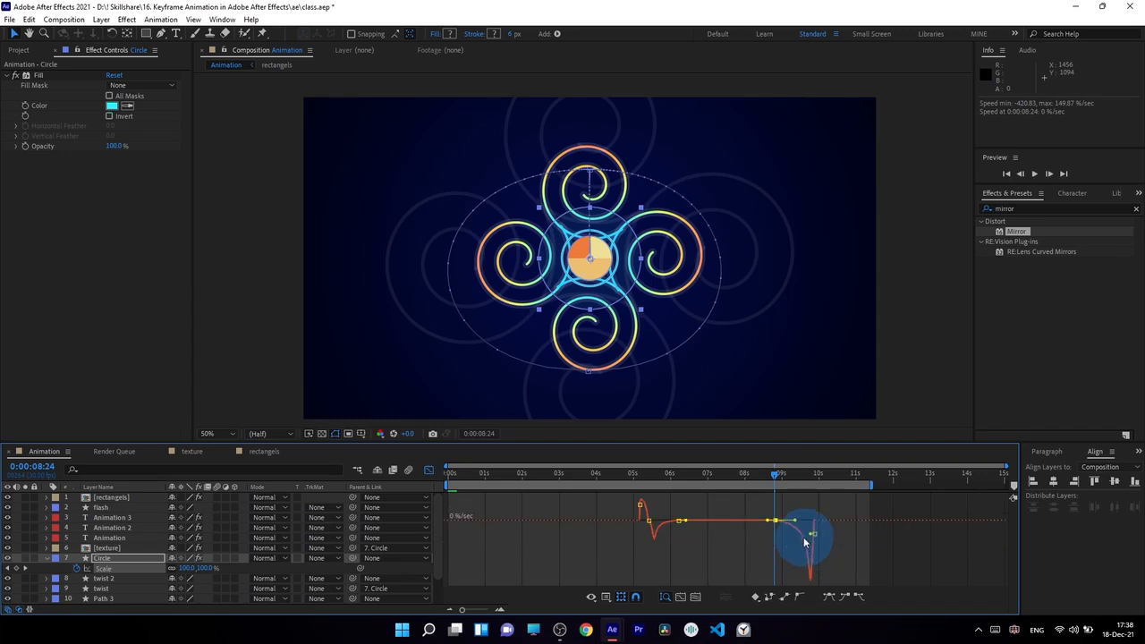
pyautogui.moveTo(795, 484)
pyautogui.mouseDown()
pyautogui.moveTo(816, 497)
pyautogui.moveTo(785, 484)
pyautogui.mouseUp()
pyautogui.click(429, 471)
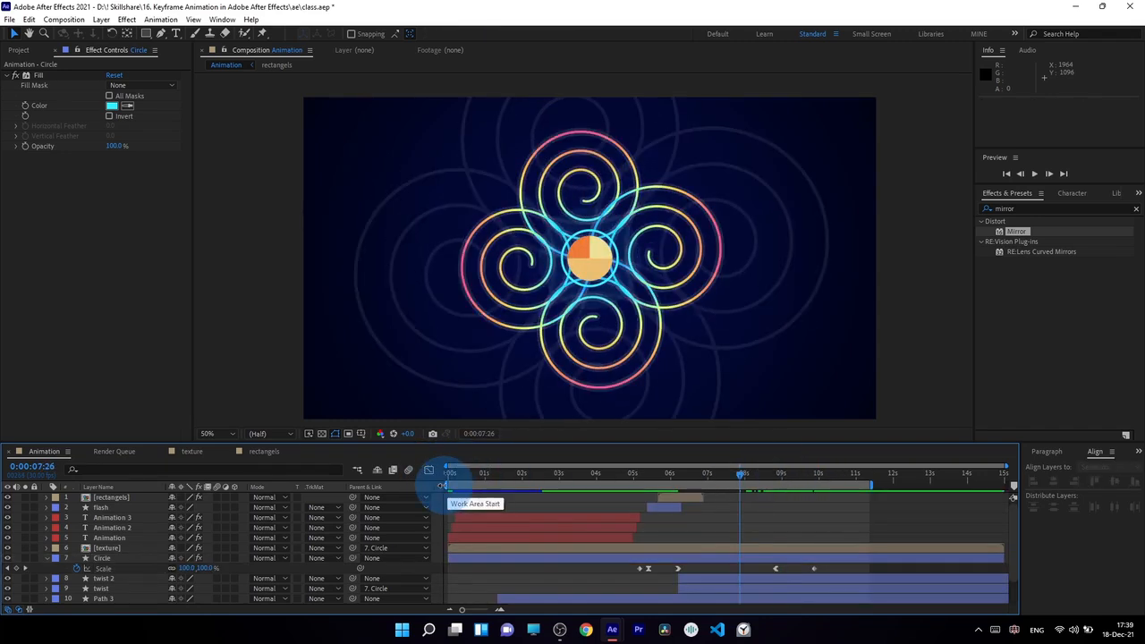
# Set the work area to start at 0:00:07:23 and preview the circle's shrinking animation.
pyautogui.moveTo(448, 486); pyautogui.dragTo(733, 503)
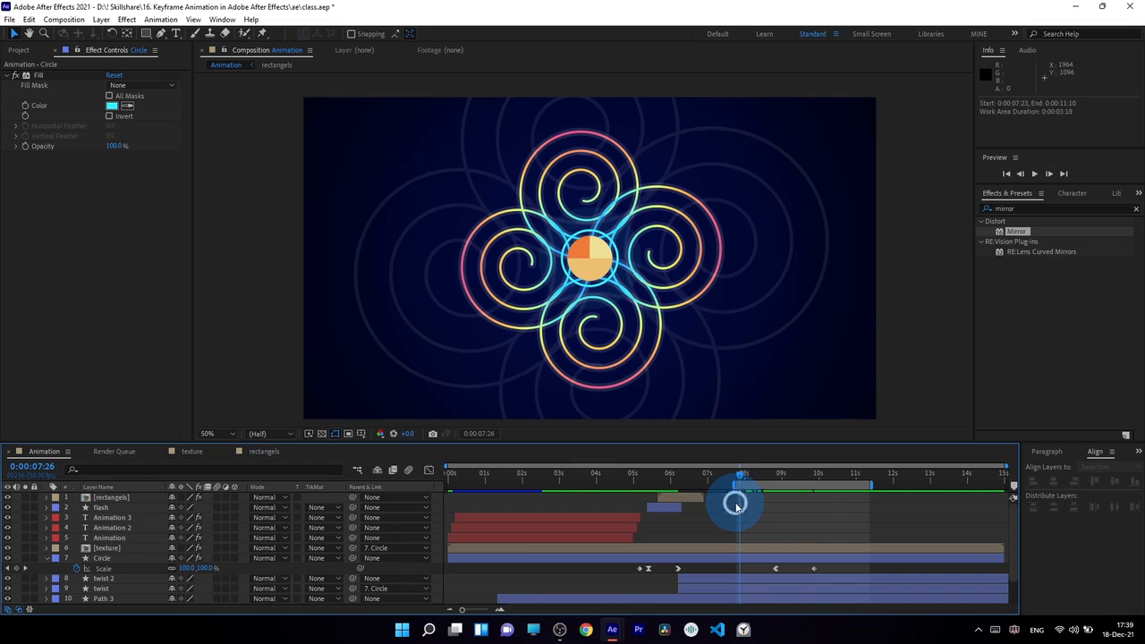
pyautogui.press('KP_0')
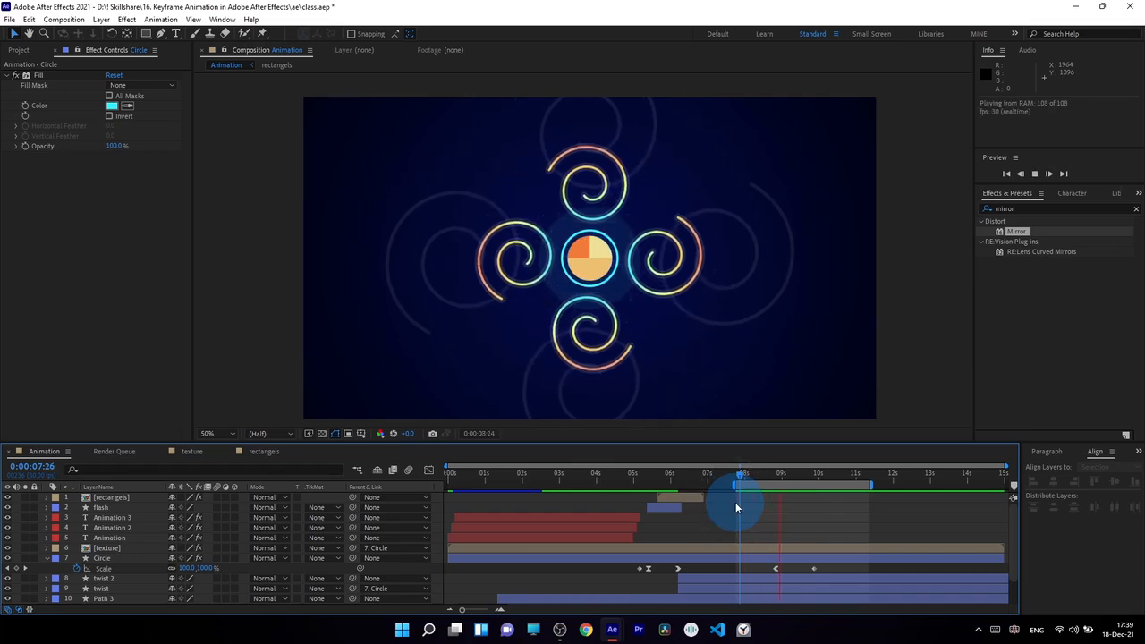
pyautogui.press('KP_0')
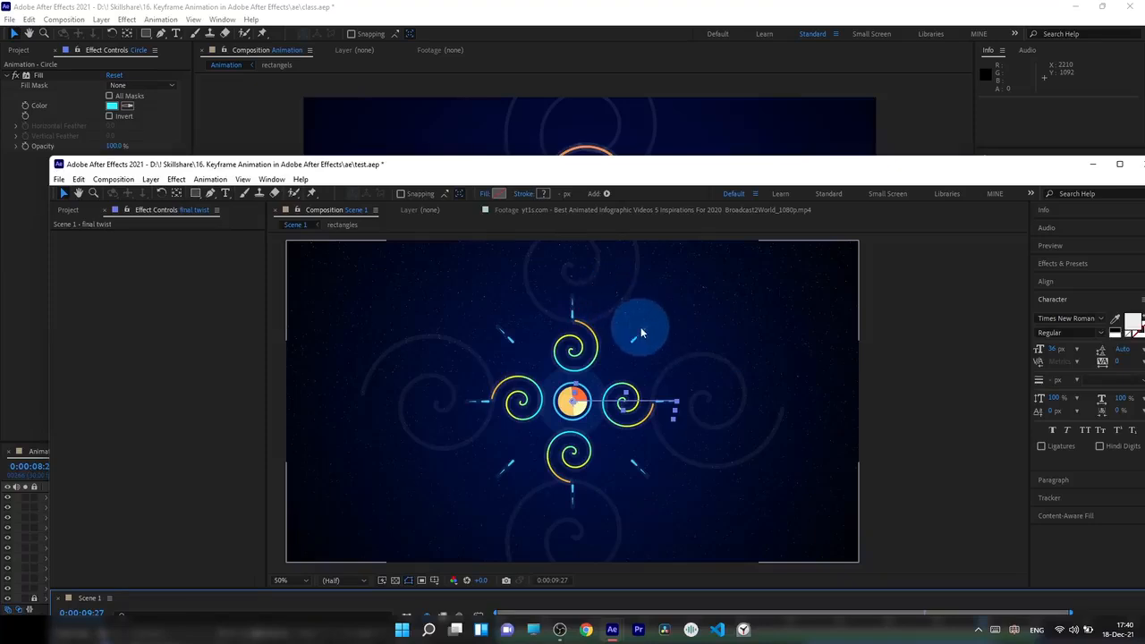
# Examine the radiating lines around the spirals in the reference project test.aep, and move its window out of view.
pyautogui.click(629, 179)
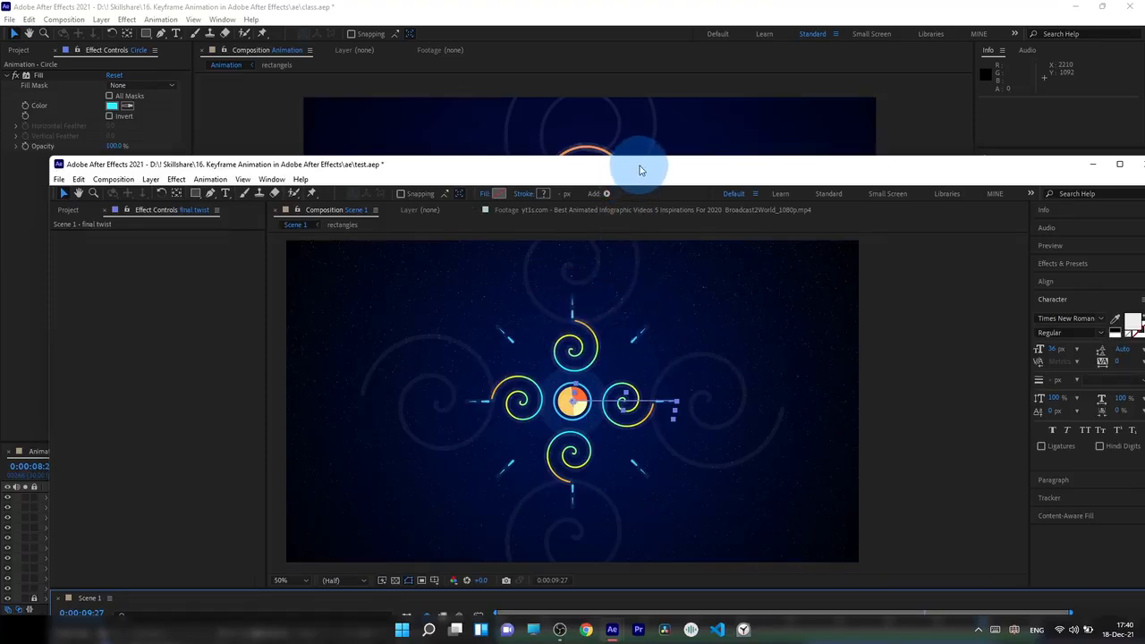
pyautogui.click(576, 320)
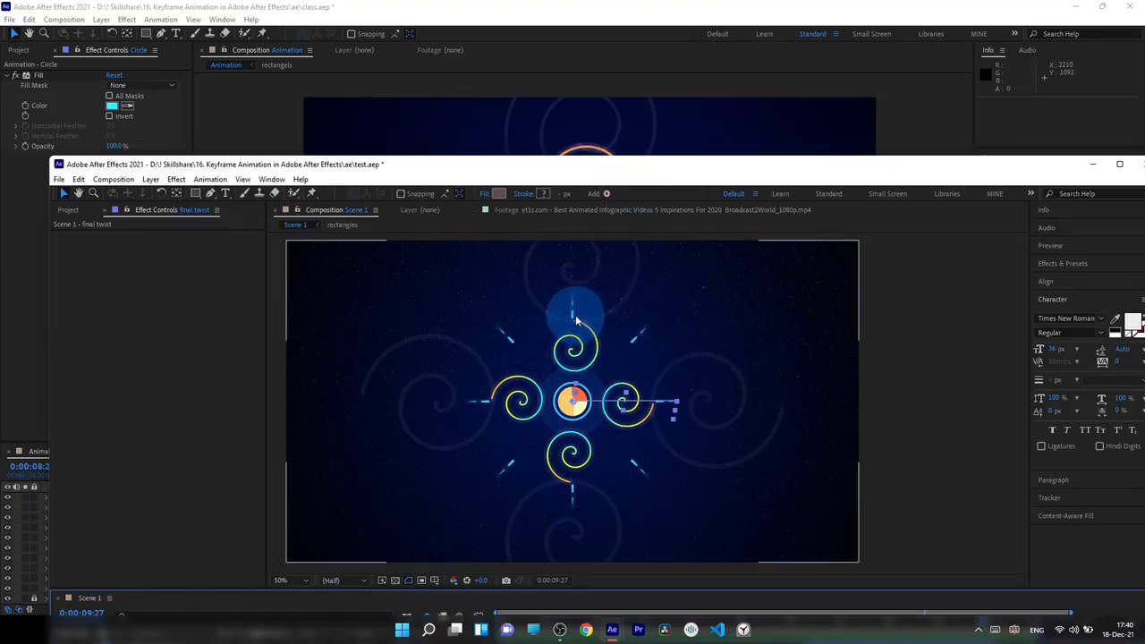
pyautogui.click(639, 335)
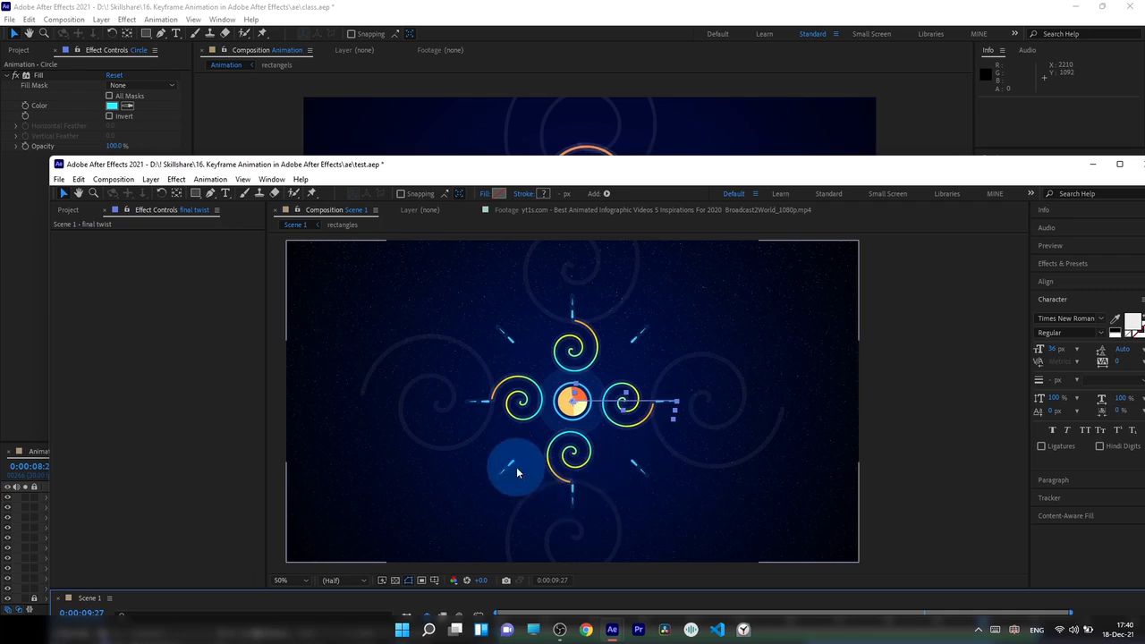
pyautogui.moveTo(606, 173); pyautogui.dragTo(1144, 103)
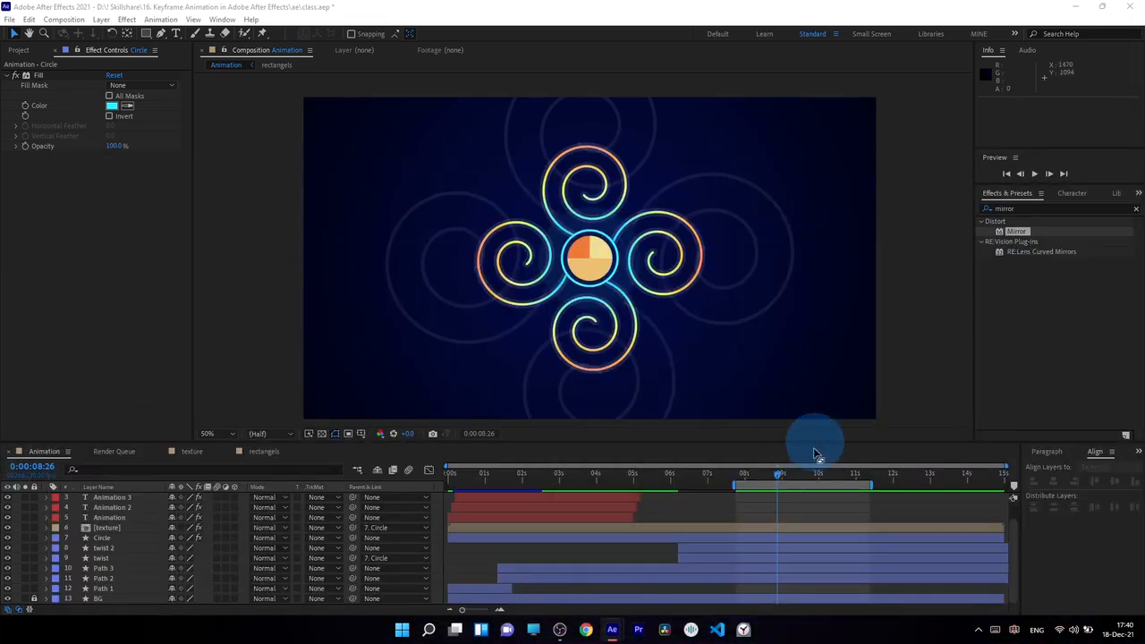
# At 0:00:09:16, draw a straight horizontal line from the circle's centre toward the right with the Pen tool.
pyautogui.click(801, 476)
pyautogui.click(388, 123)
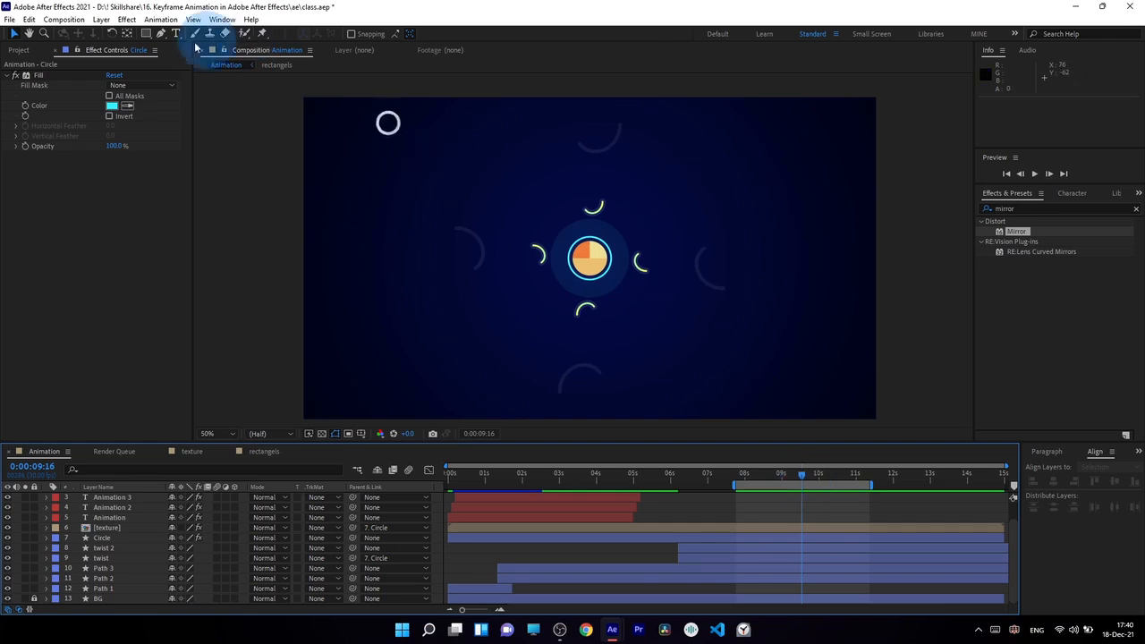
pyautogui.click(161, 34)
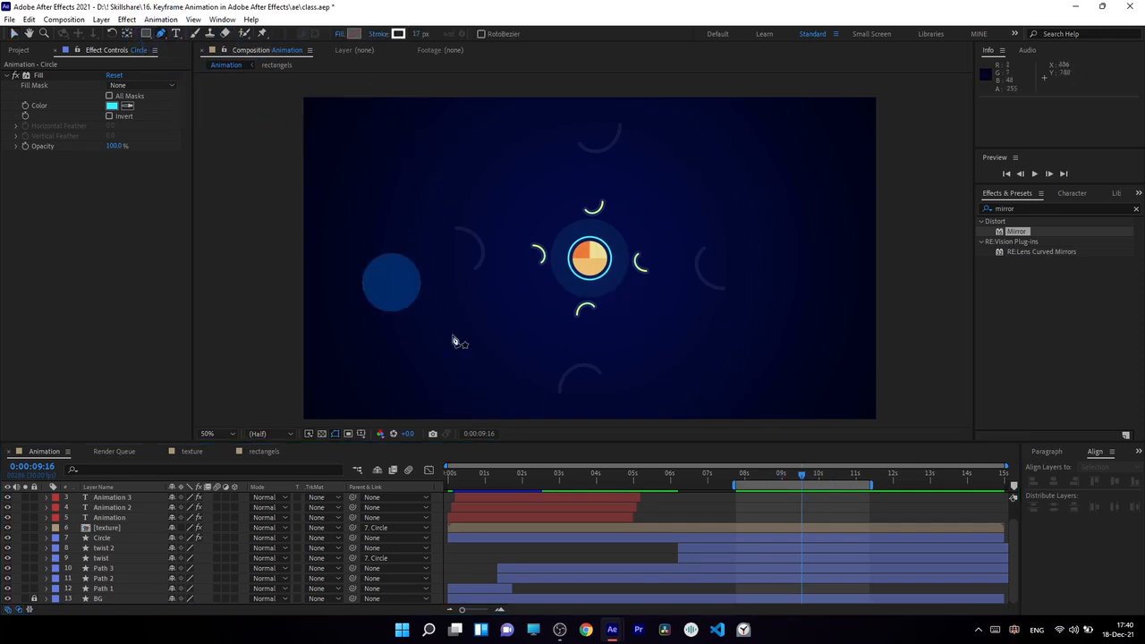
pyautogui.scroll(-5, 148, 590)
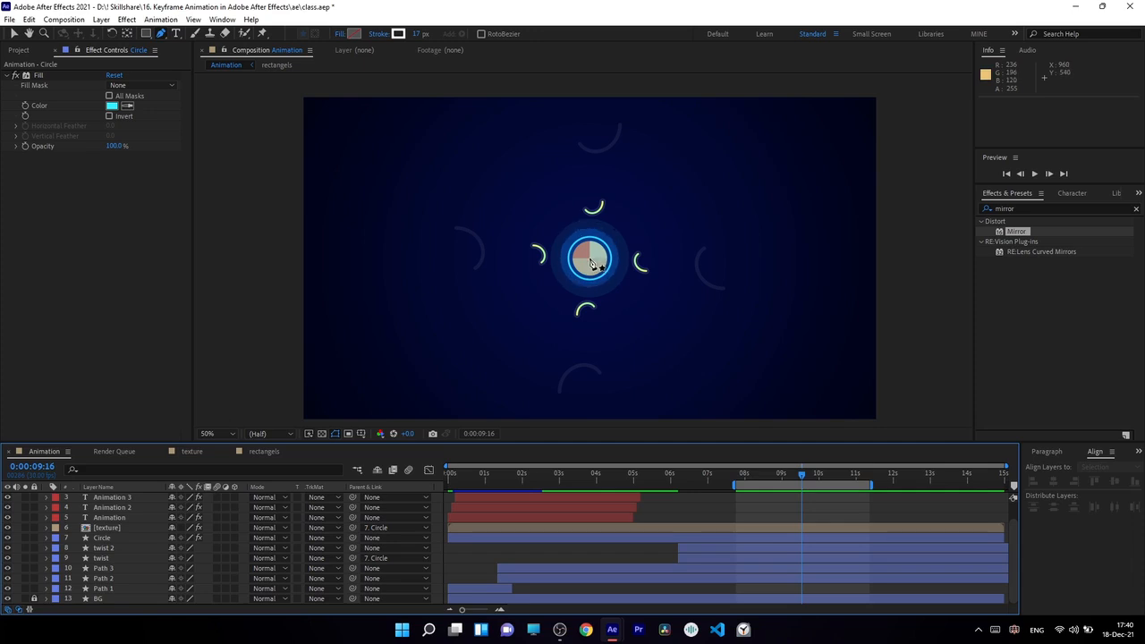
pyautogui.click(590, 262)
pyautogui.keyDown('shift'); pyautogui.click(780, 259); pyautogui.keyUp('shift')
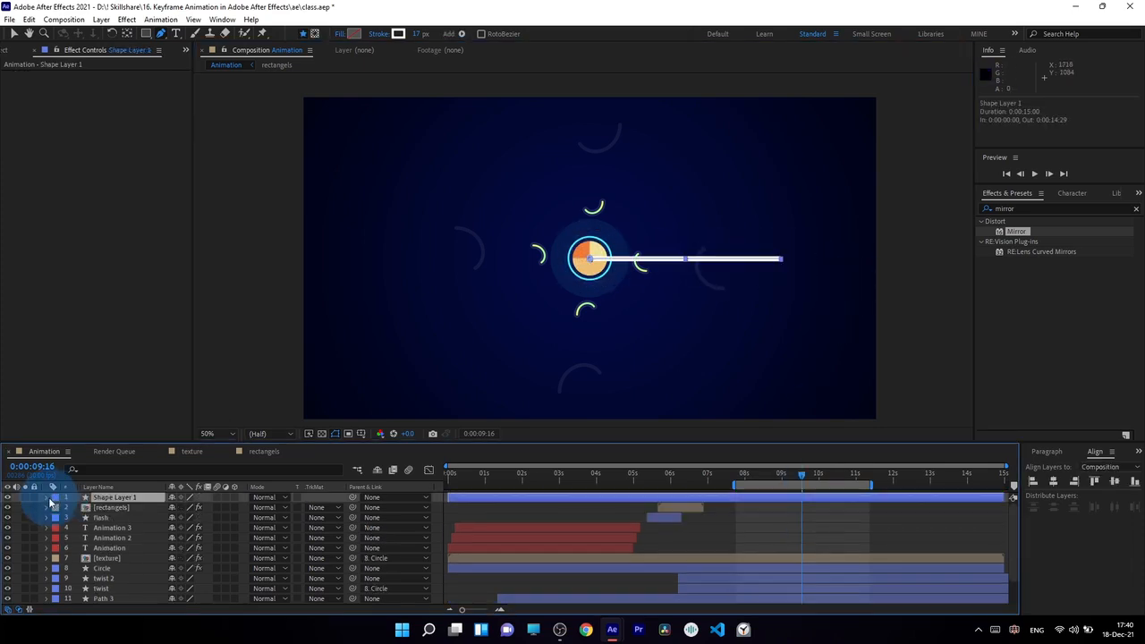
# Set the stroke width of the new line in Shape Layer 1 to 9.
pyautogui.click(47, 498)
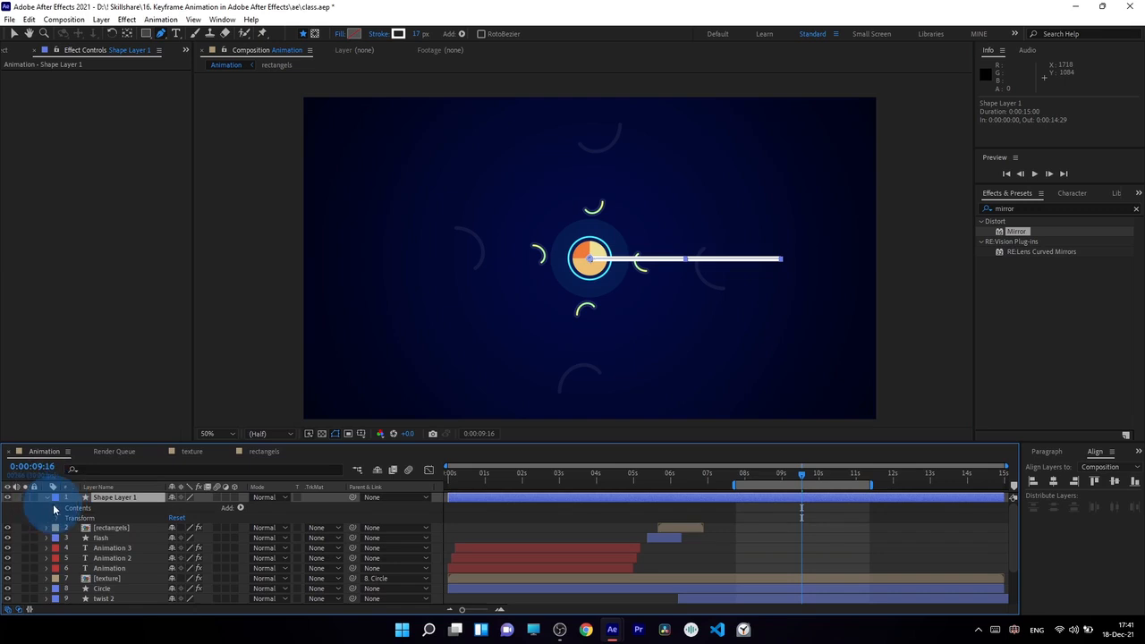
pyautogui.click(55, 508)
pyautogui.click(67, 519)
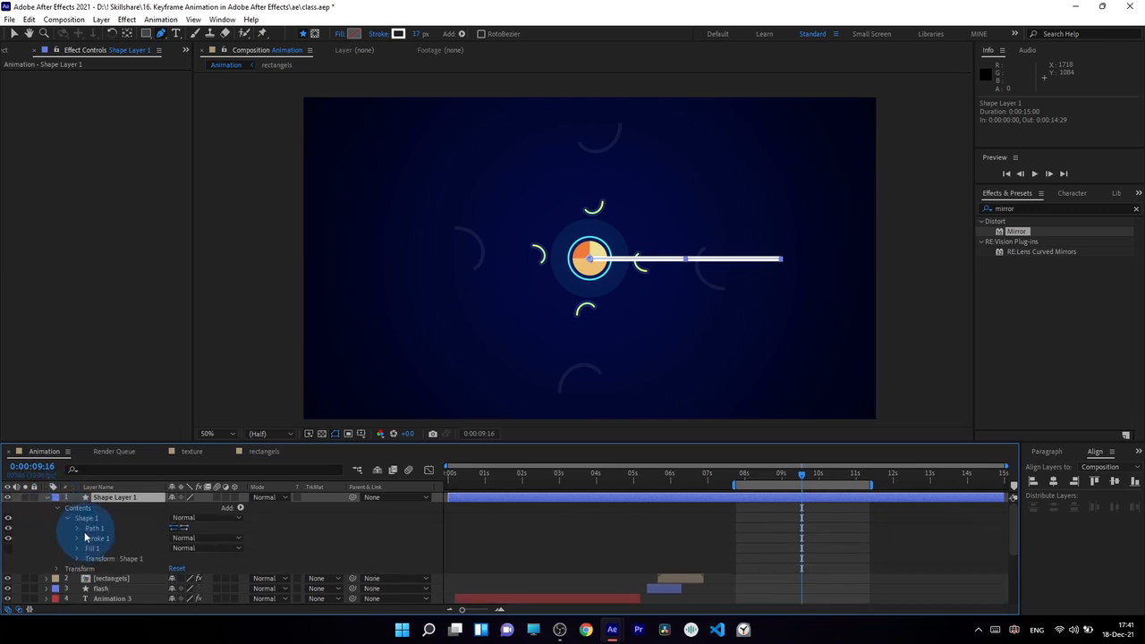
pyautogui.click(76, 538)
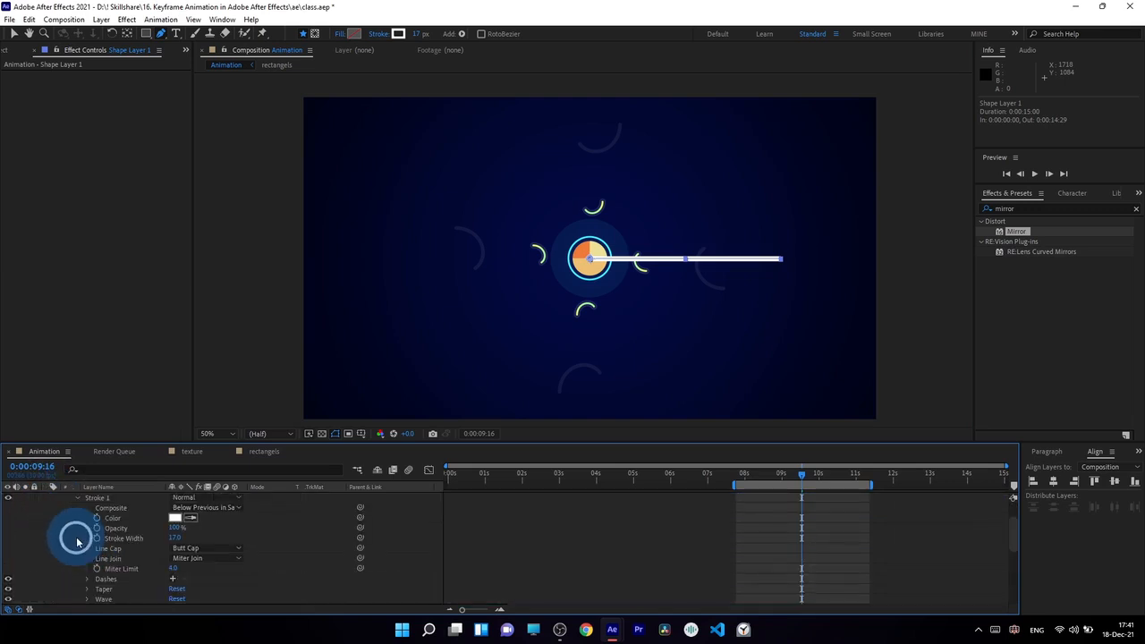
pyautogui.moveTo(175, 540)
pyautogui.mouseDown()
pyautogui.moveTo(164, 538)
pyautogui.moveTo(242, 537)
pyautogui.mouseUp()
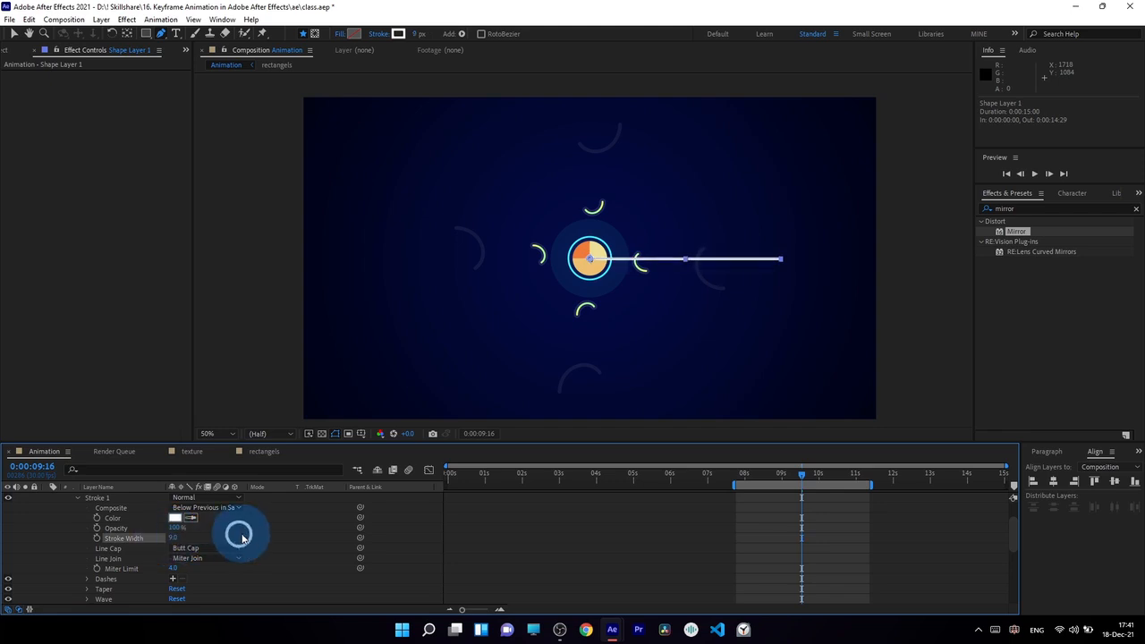
# Taper the line's stroke toward its outer end with an End Length of 100%.
pyautogui.scroll(-3, 242, 538)
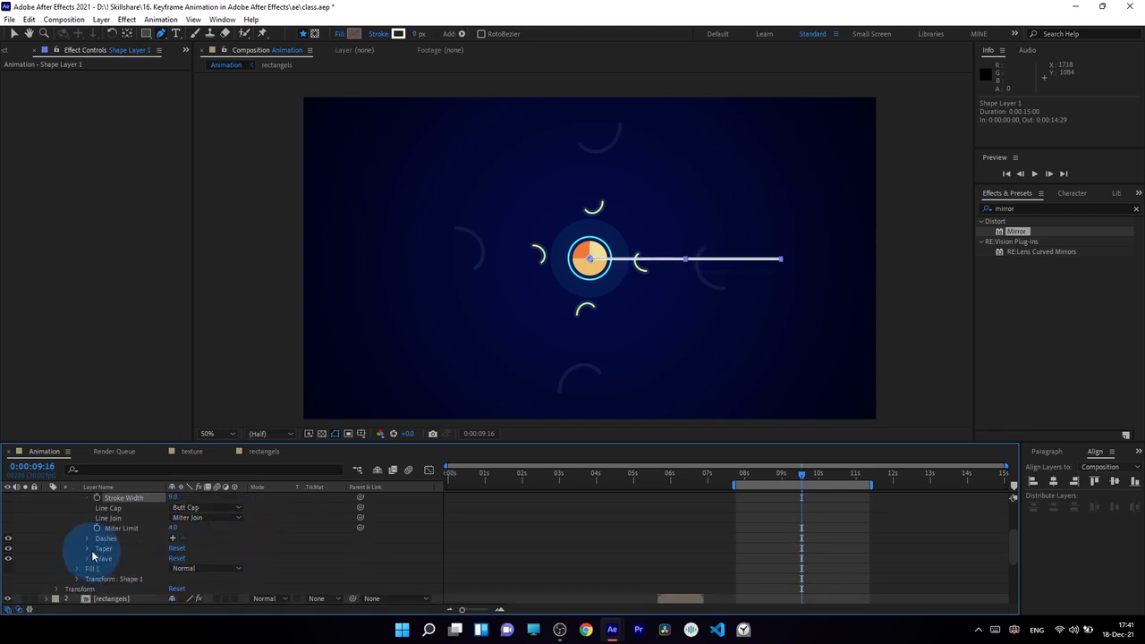
pyautogui.click(87, 549)
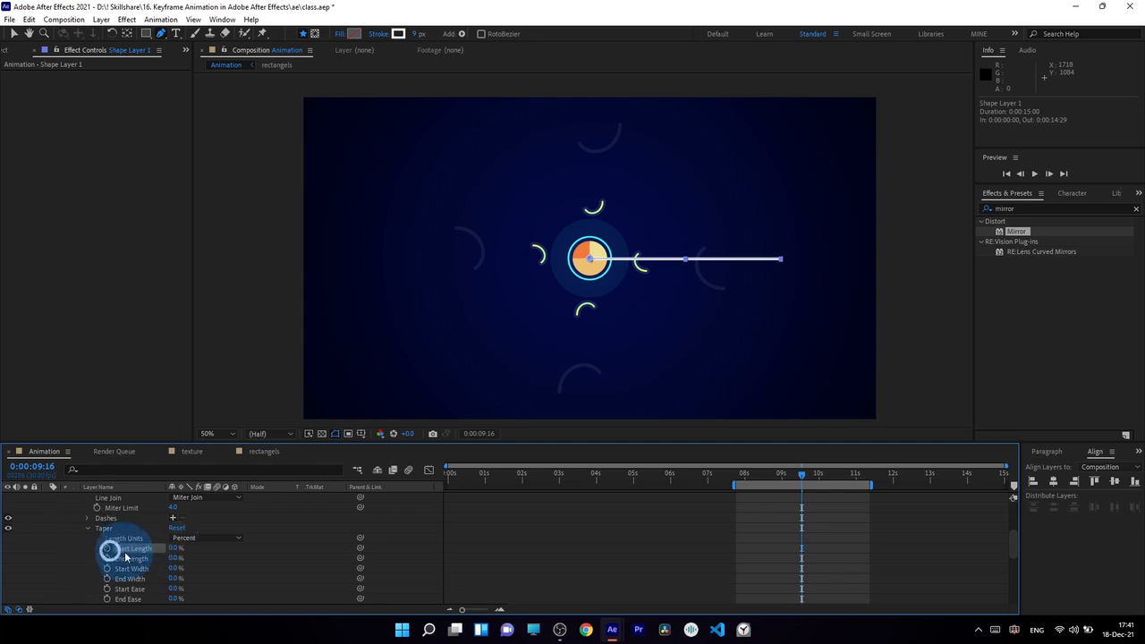
pyautogui.moveTo(174, 558); pyautogui.dragTo(278, 563)
pyautogui.click(777, 259)
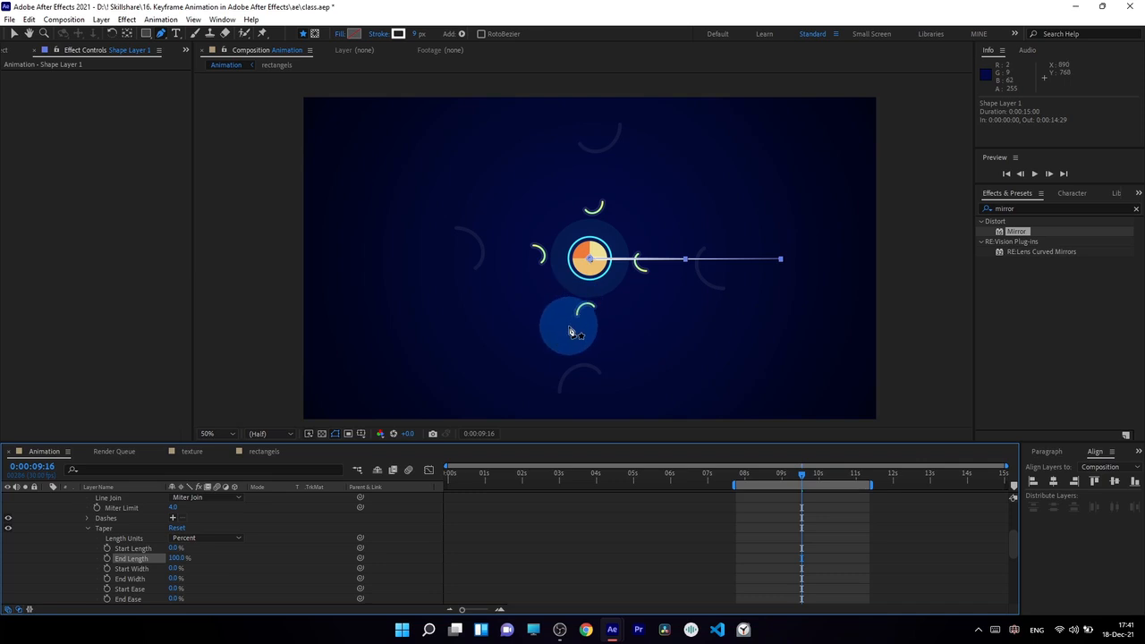
# Reveal the line's Path property and shift Shape Layer 1 in time so it starts at 0:00:08:29.
pyautogui.scroll(3, 110, 561)
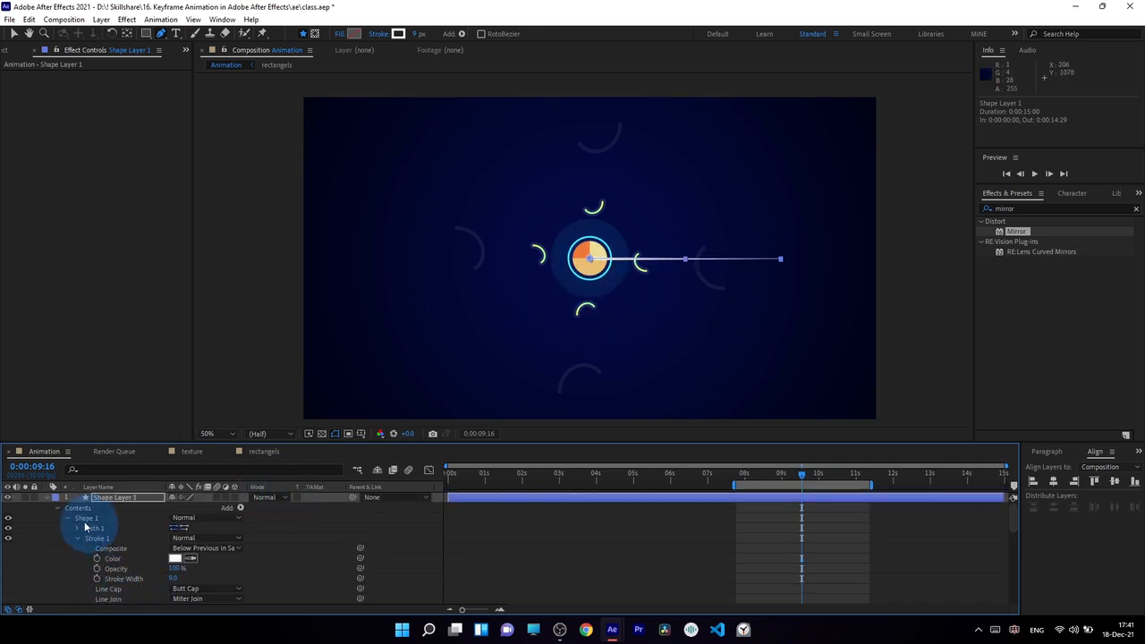
pyautogui.click(77, 530)
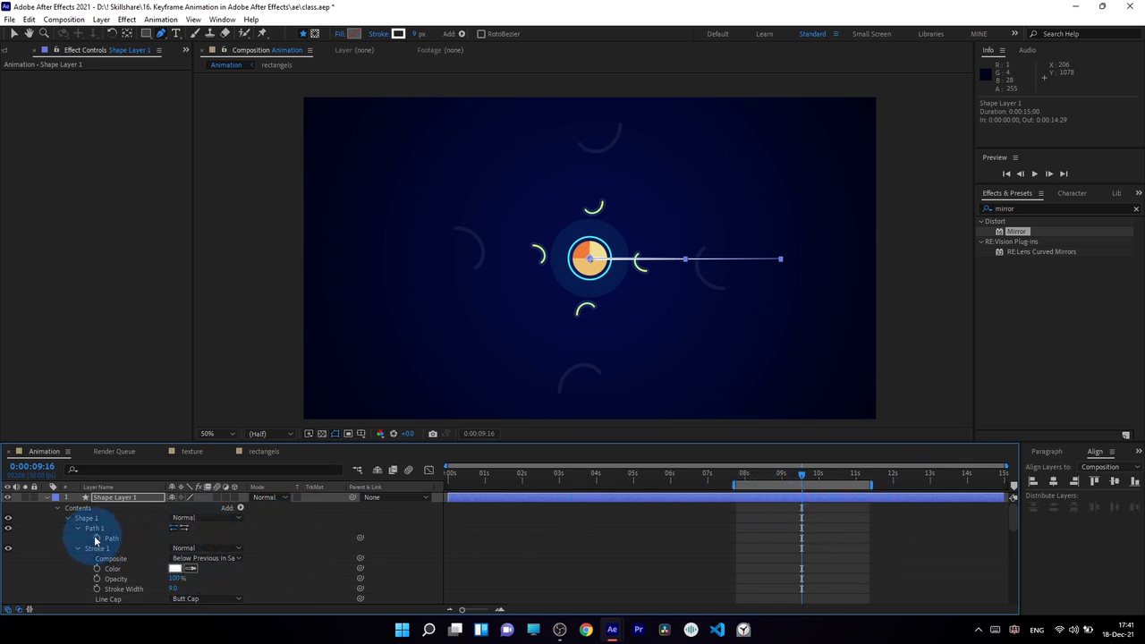
pyautogui.moveTo(479, 501); pyautogui.dragTo(736, 521)
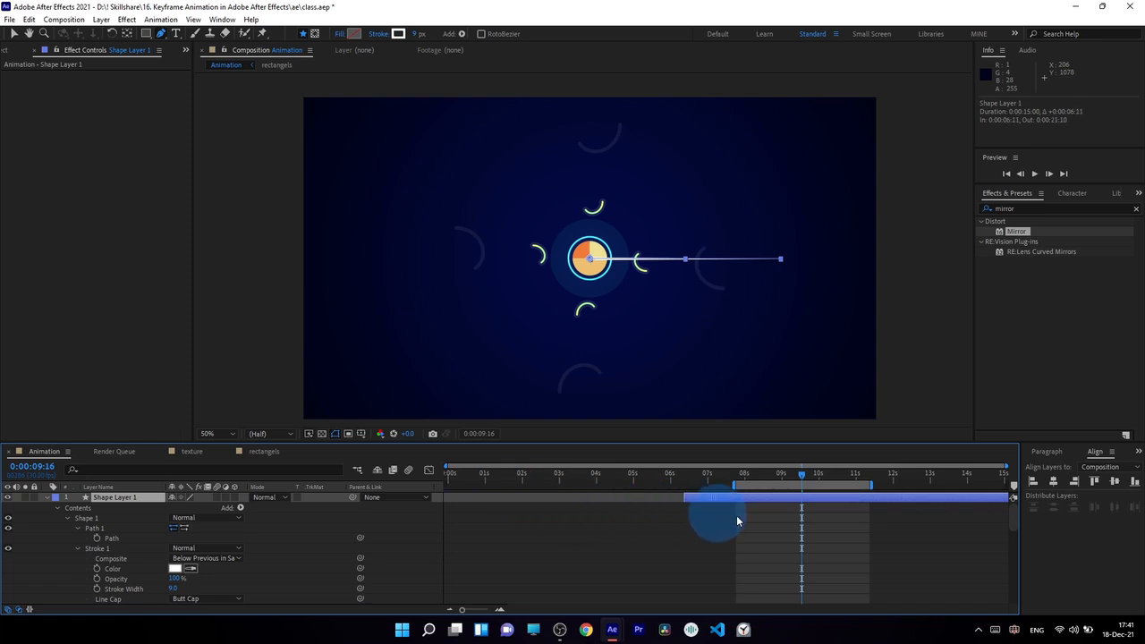
pyautogui.moveTo(809, 526); pyautogui.dragTo(813, 527)
pyautogui.moveTo(756, 473); pyautogui.dragTo(780, 487)
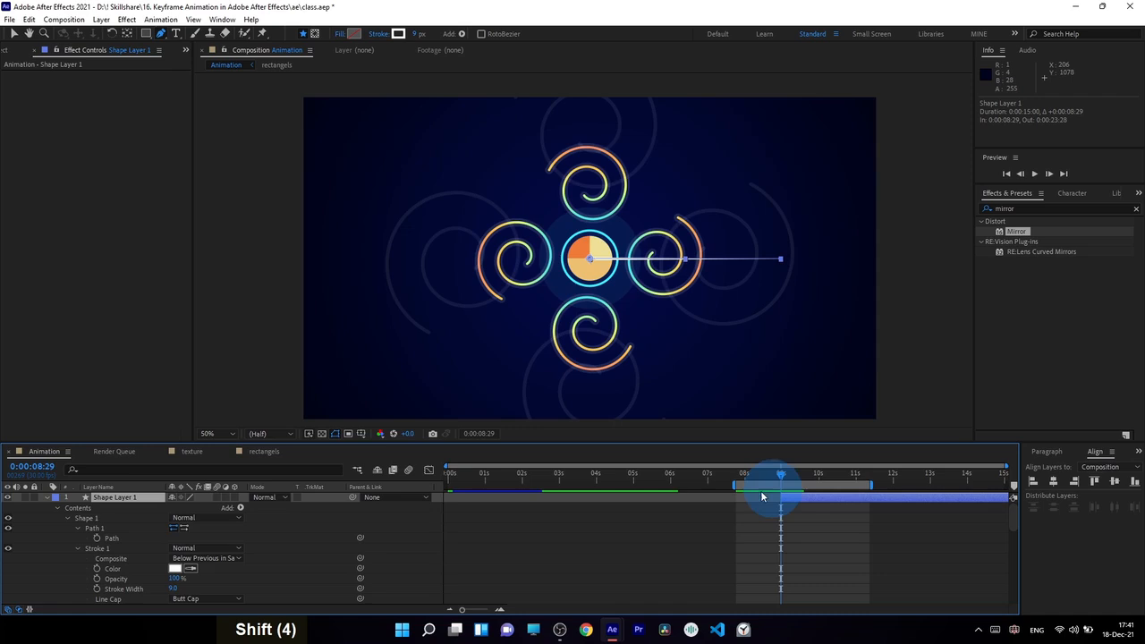
# Add a Path keyframe to the line, move it to 0:00:10:20, and return the playhead to 0:00:08:29.
pyautogui.click(99, 539)
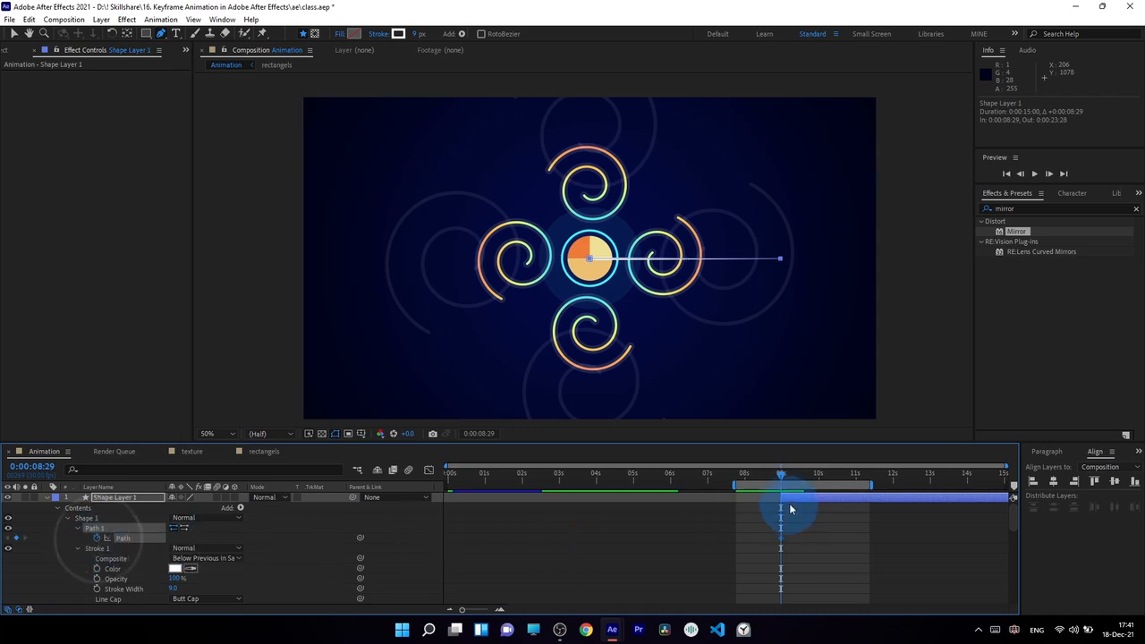
pyautogui.moveTo(788, 542); pyautogui.dragTo(842, 537)
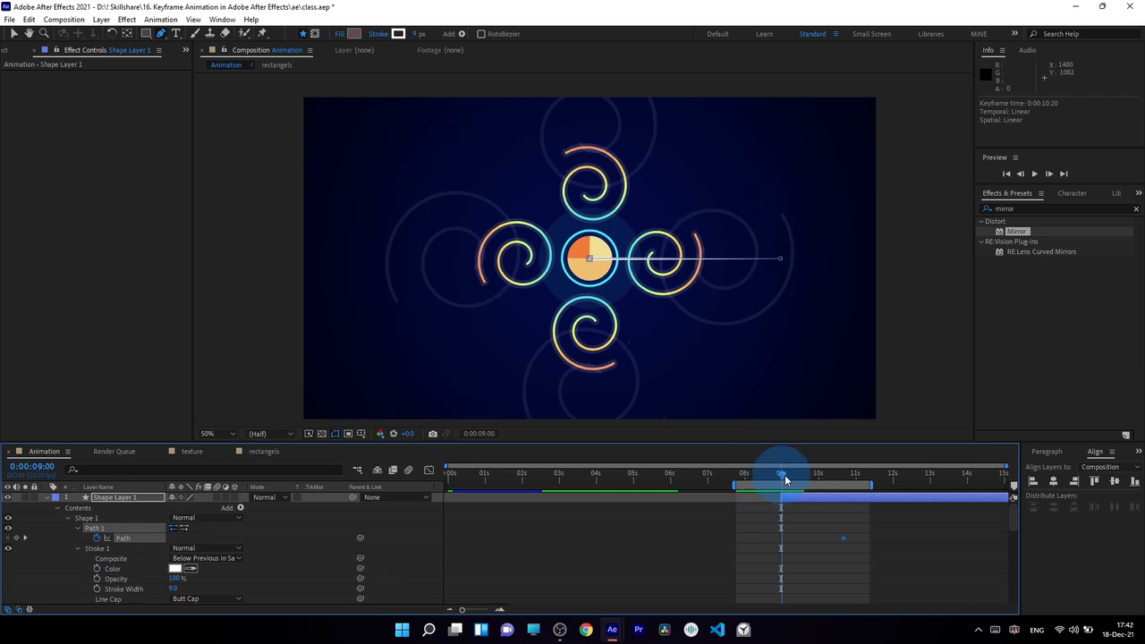
pyautogui.moveTo(783, 472)
pyautogui.mouseDown()
pyautogui.moveTo(849, 484)
pyautogui.moveTo(771, 469)
pyautogui.mouseUp()
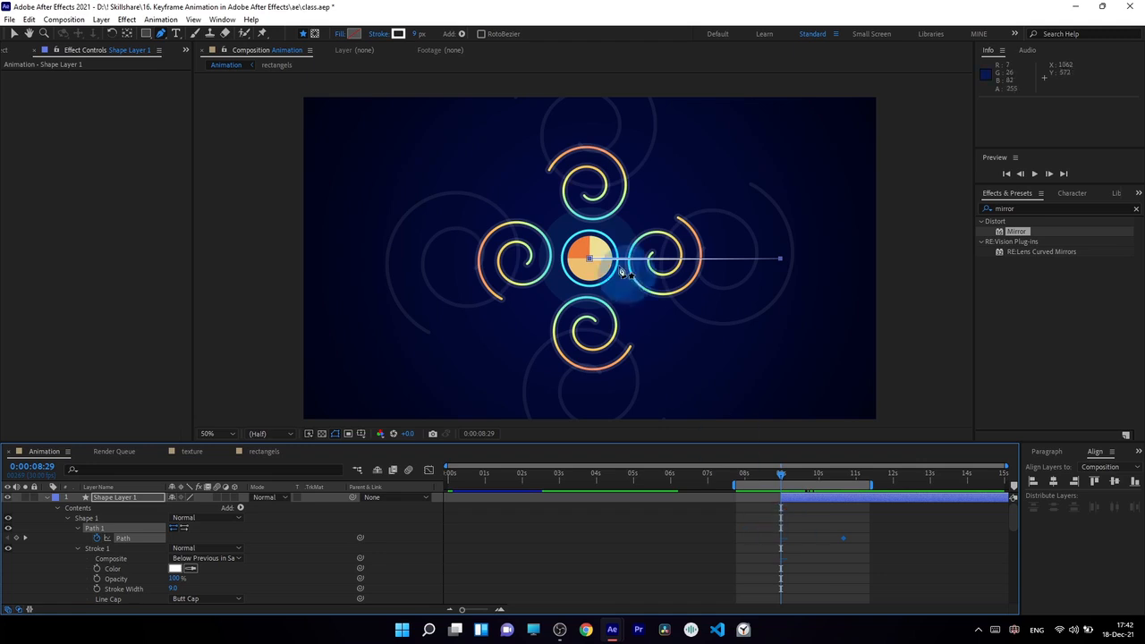
# Undo the last path edit and, at 0:00:08:29, move the line's inner end point outward onto its outer end.
pyautogui.hotkey('ctrl', 'z')
pyautogui.press('v')
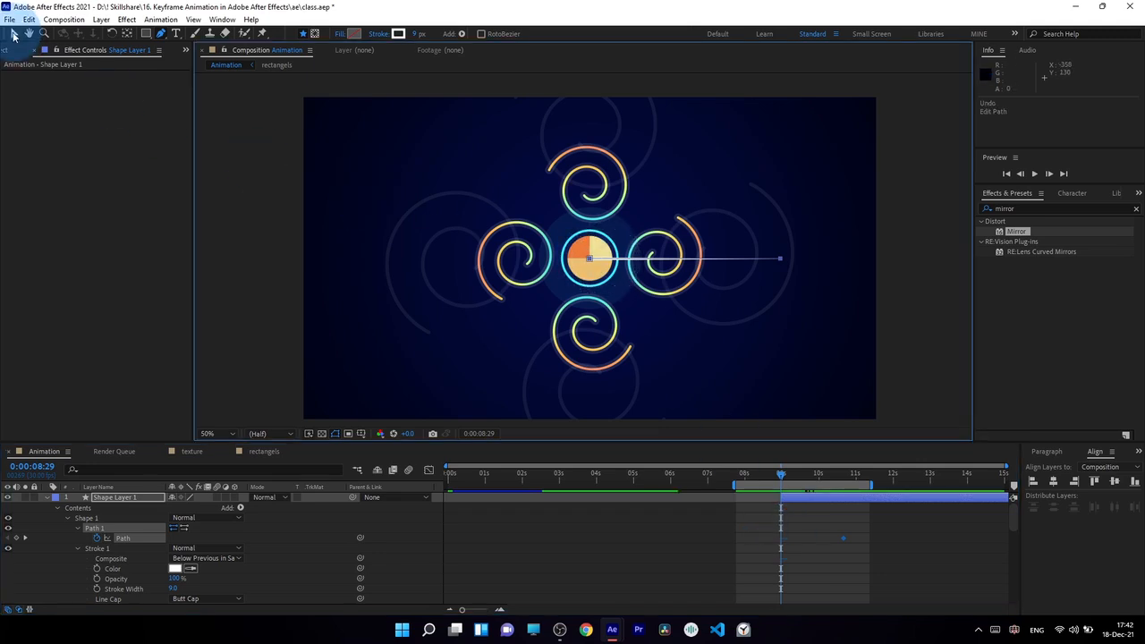
pyautogui.doubleClick(589, 257)
pyautogui.scroll(2, 589, 259)
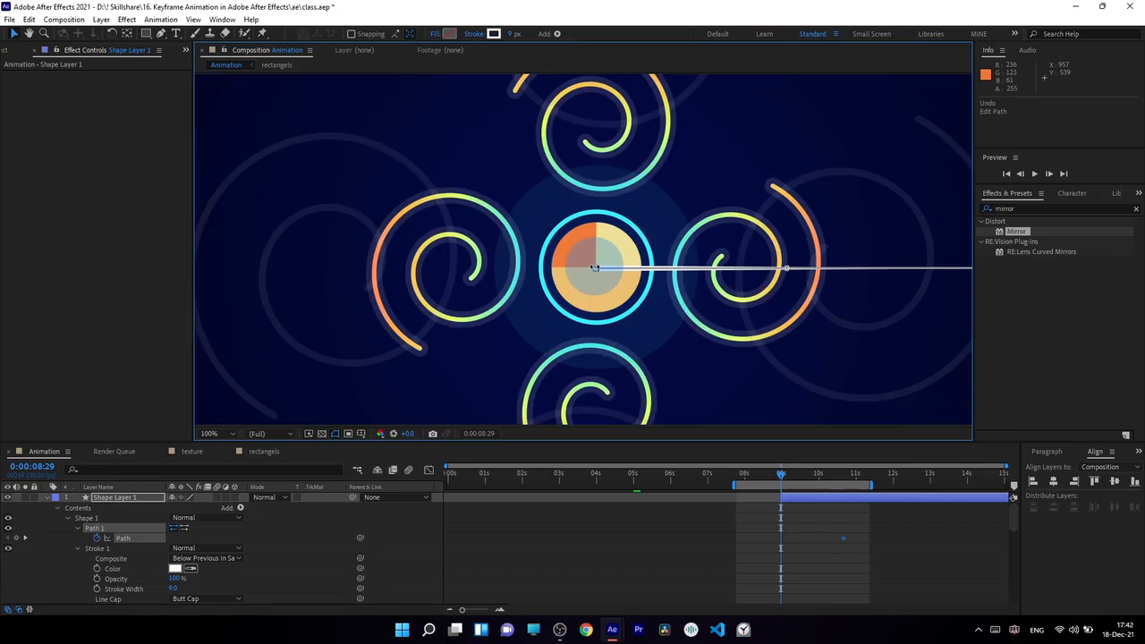
pyautogui.moveTo(595, 268); pyautogui.dragTo(781, 261)
pyautogui.scroll(-1, 765, 263)
# Move the second Path keyframe slightly earlier and shape the speed graph so the line's motion peaks just before that keyframe.
pyautogui.moveTo(826, 478); pyautogui.dragTo(760, 544)
pyautogui.click(428, 470)
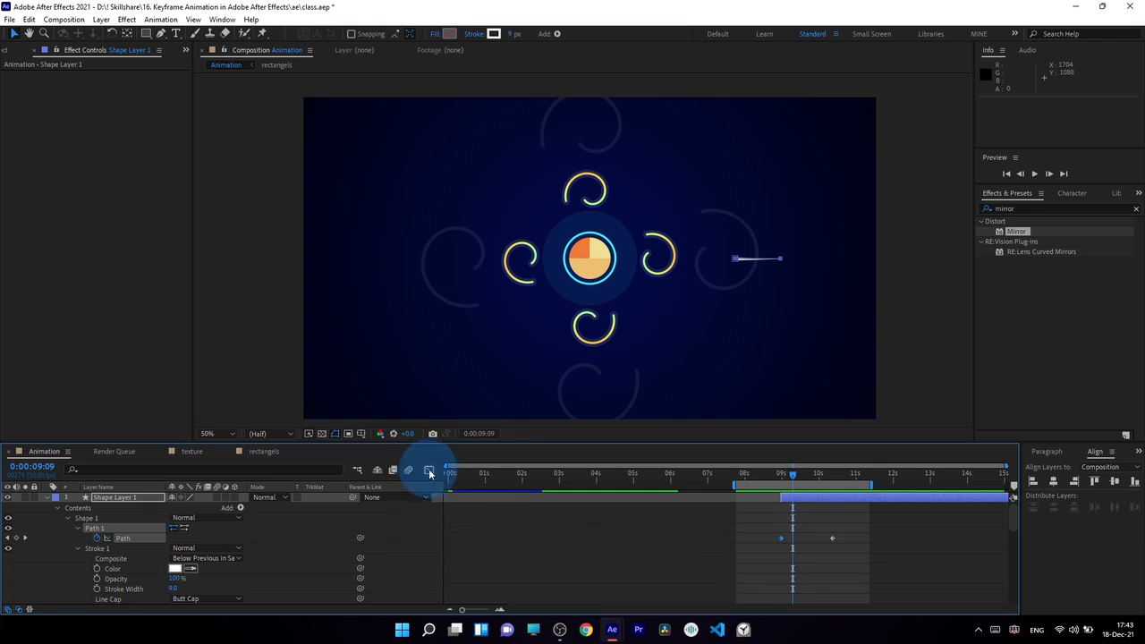
pyautogui.moveTo(787, 500); pyautogui.dragTo(829, 585)
pyautogui.moveTo(780, 475); pyautogui.dragTo(838, 481)
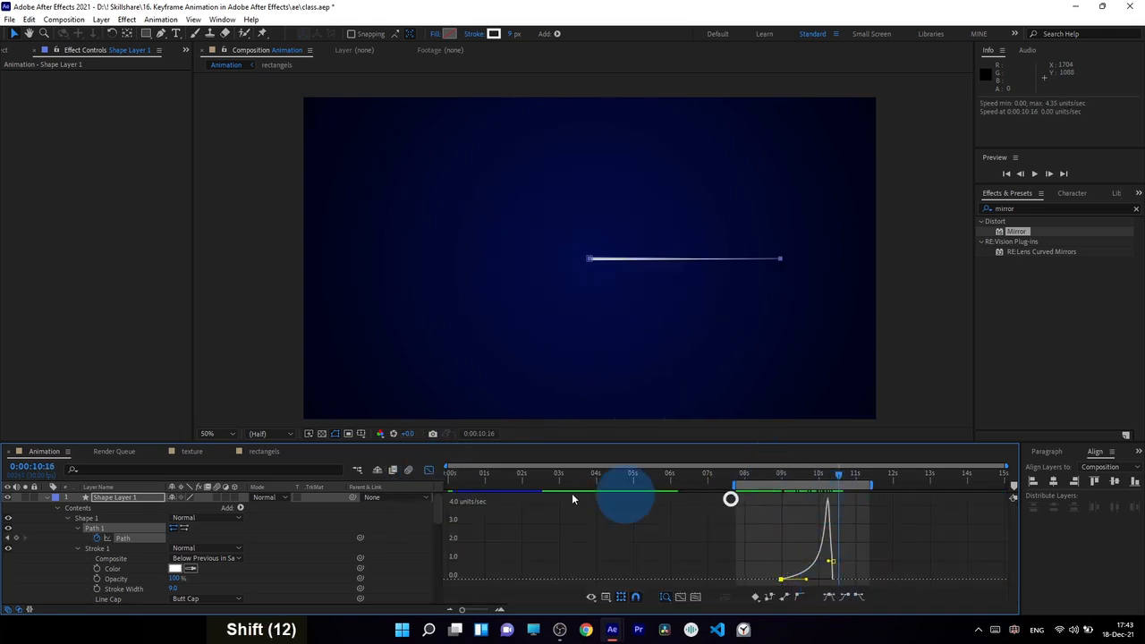
# Add Trim Paths to the line and keyframe its End from 100% at 0:00:10:16 to 0% at 0:00:11:01.
pyautogui.click(240, 508)
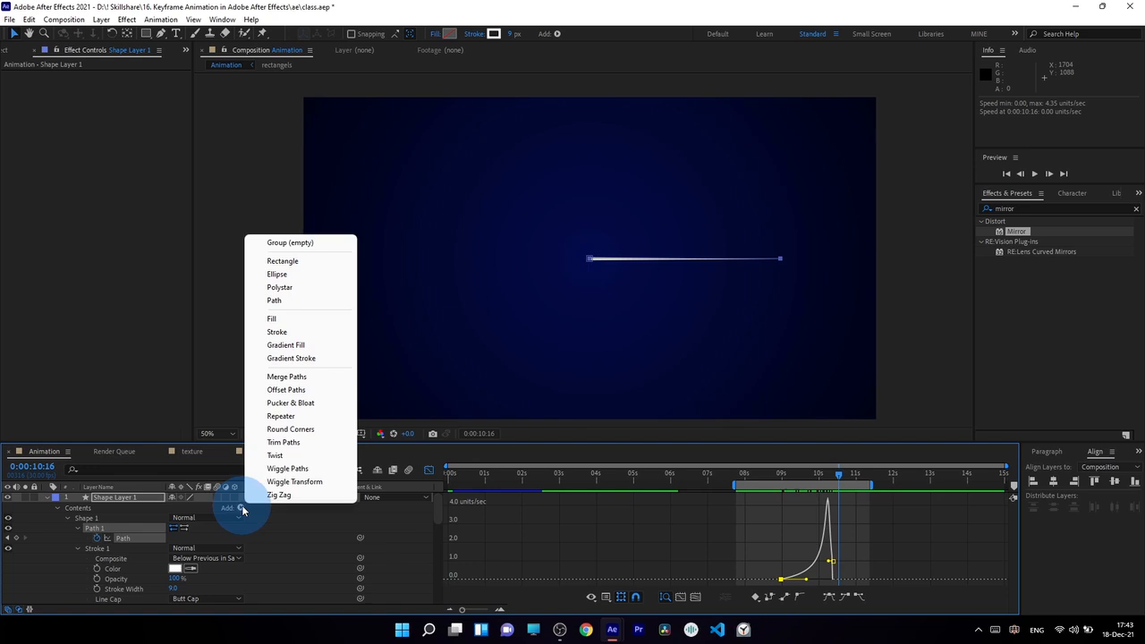
pyautogui.click(283, 442)
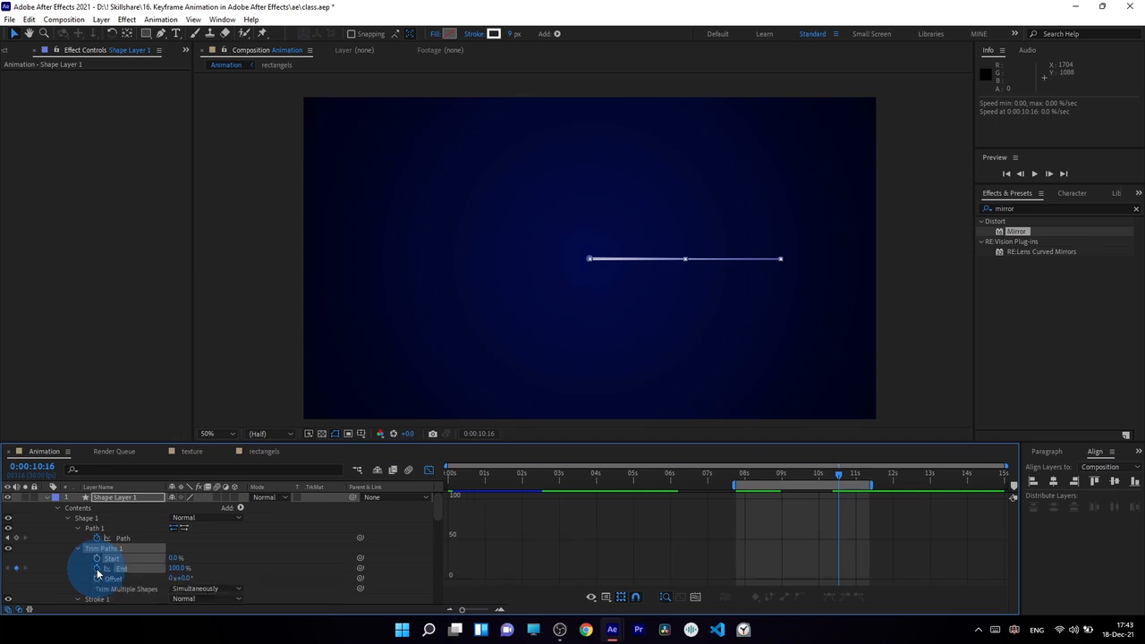
pyautogui.click(97, 568)
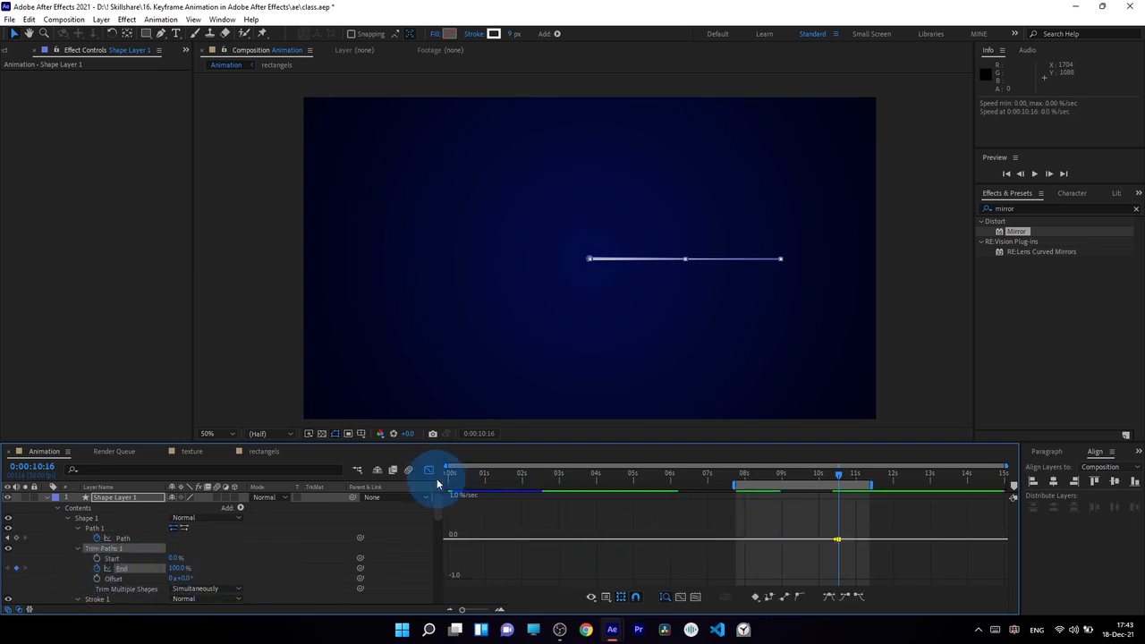
pyautogui.click(857, 475)
pyautogui.moveTo(179, 567); pyautogui.dragTo(100, 567)
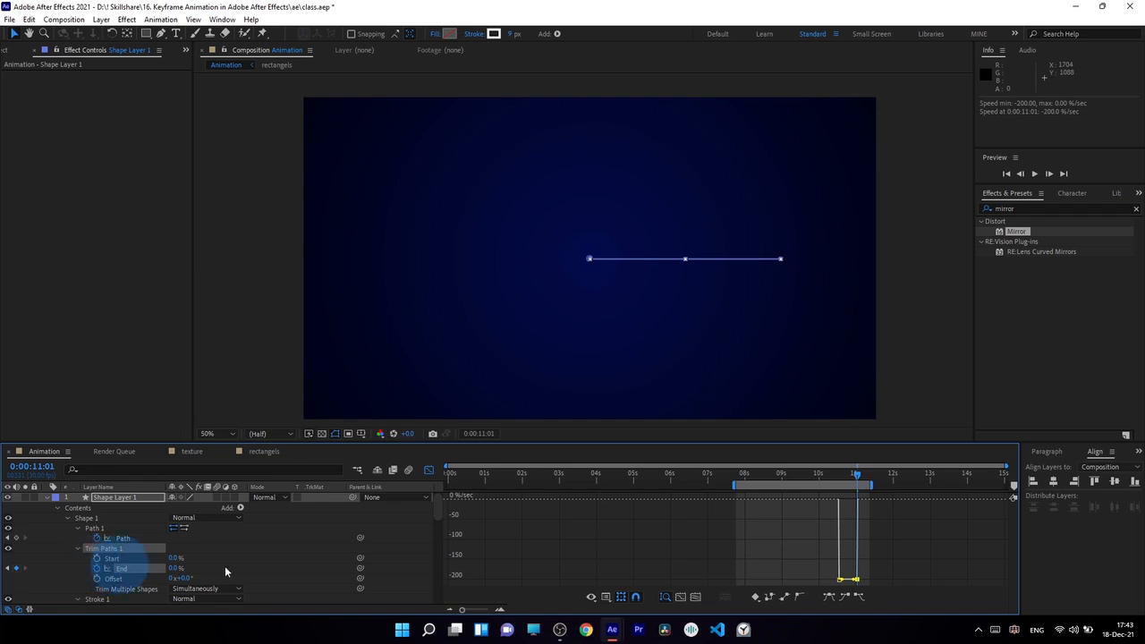
# Retime the Trim Paths End keyframes to match the Path keyframes, with the first at 0:00:08:29.
pyautogui.moveTo(837, 474); pyautogui.dragTo(848, 475)
pyautogui.click(430, 471)
pyautogui.moveTo(681, 518); pyautogui.dragTo(809, 564)
pyautogui.click(782, 472)
pyautogui.moveTo(791, 479); pyautogui.dragTo(836, 491)
pyautogui.moveTo(857, 569); pyautogui.dragTo(790, 568)
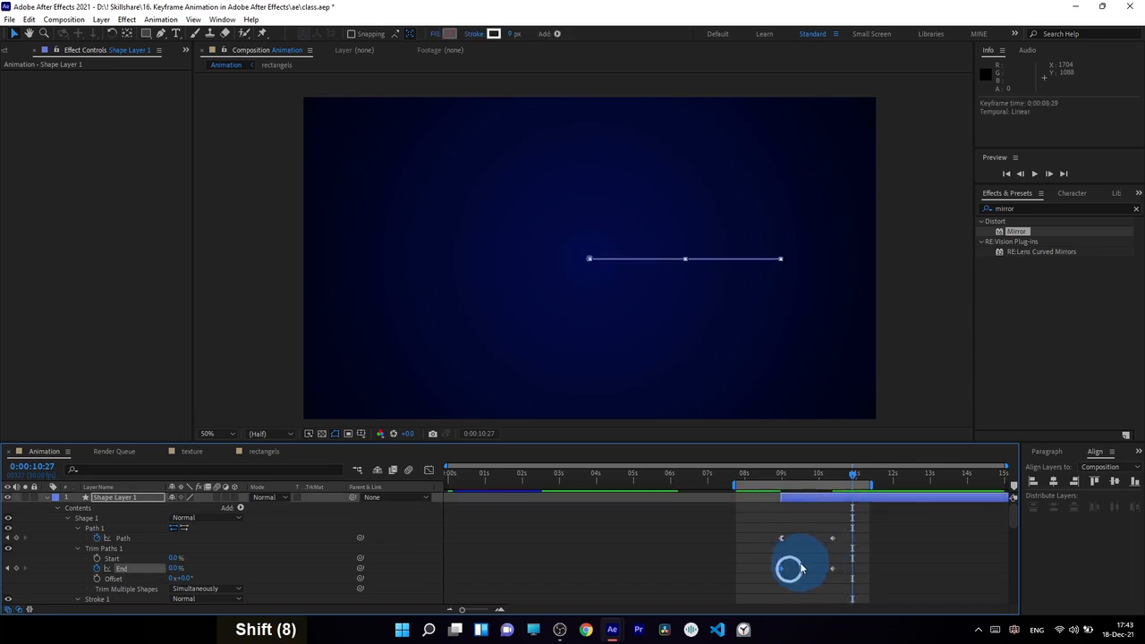
# Ease the End keyframes in the speed graph so the trimming accelerates toward the second keyframe.
pyautogui.click(428, 471)
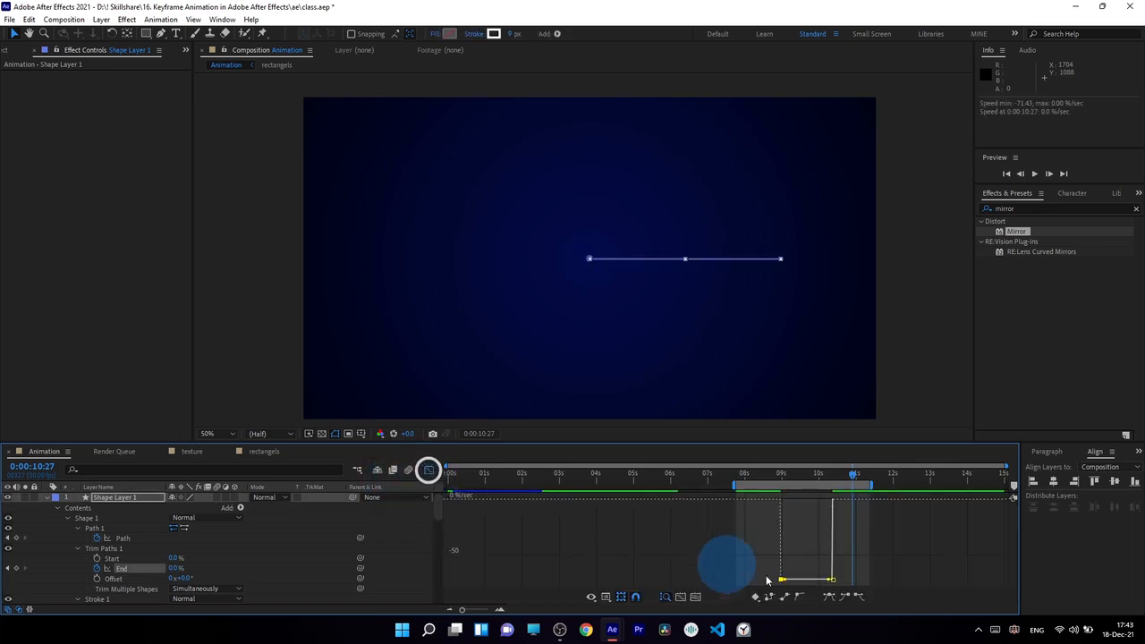
pyautogui.moveTo(787, 582)
pyautogui.mouseDown()
pyautogui.moveTo(800, 524)
pyautogui.moveTo(821, 499)
pyautogui.moveTo(804, 477)
pyautogui.moveTo(825, 487)
pyautogui.moveTo(791, 490)
pyautogui.moveTo(817, 493)
pyautogui.mouseUp()
pyautogui.click(429, 472)
# Shift both End keyframes a few frames later than the Path keyframes and preview the shooting line.
pyautogui.click(786, 475)
pyautogui.click(769, 559)
pyautogui.moveTo(770, 564); pyautogui.dragTo(838, 569)
pyautogui.click(804, 545)
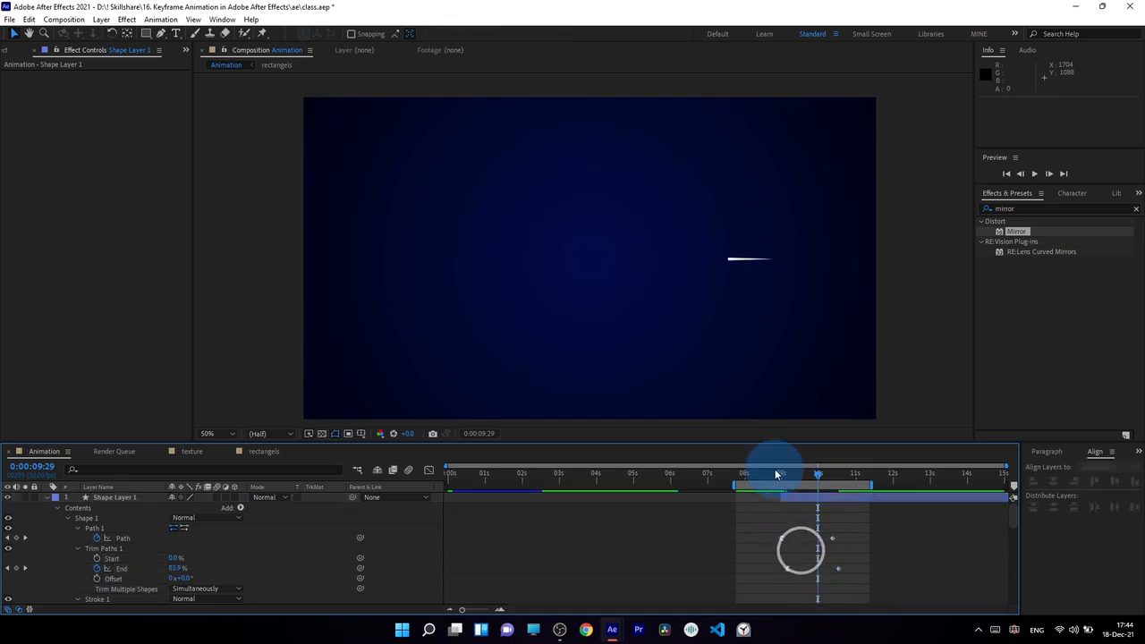
pyautogui.moveTo(776, 474); pyautogui.dragTo(828, 501)
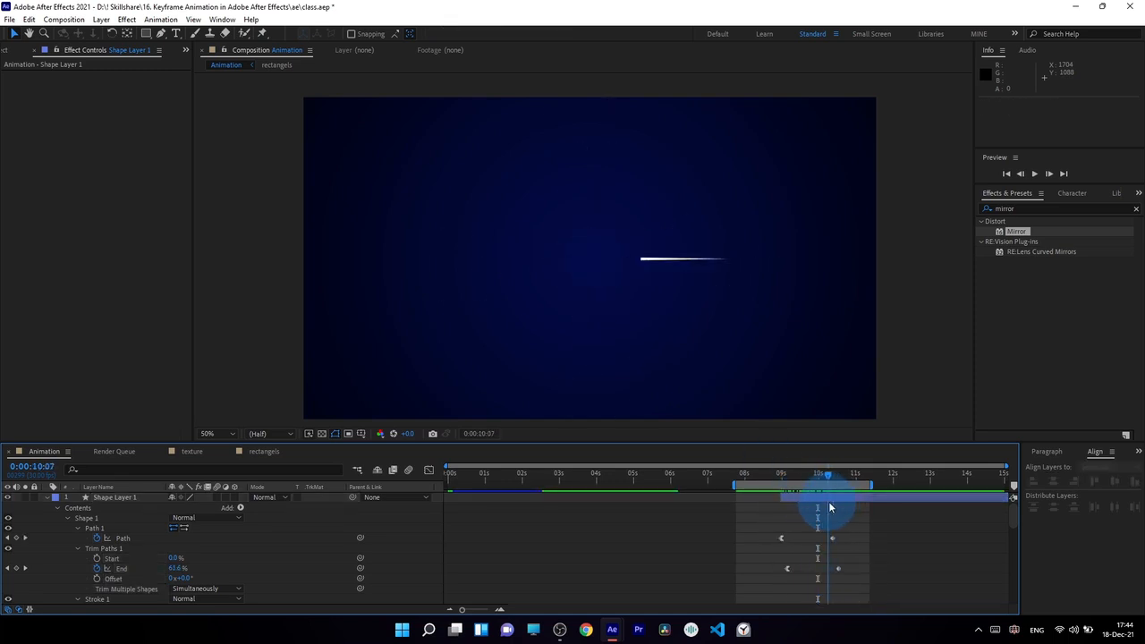
# Set the stroke color of Shape Layer 1 to light blue, 37C9FF.
pyautogui.click(114, 496)
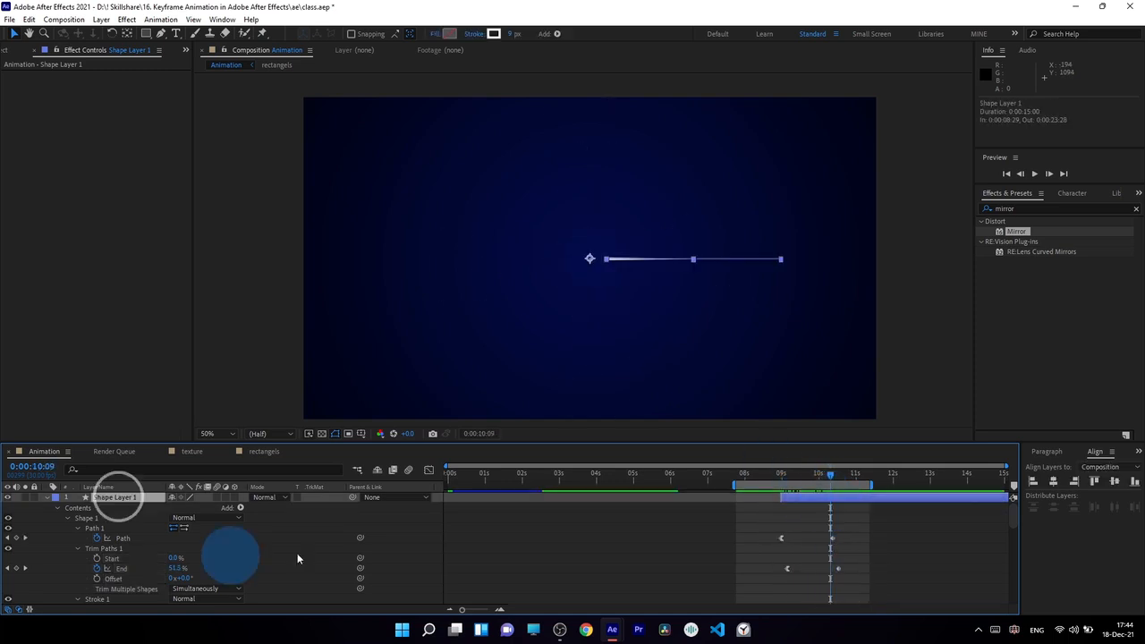
pyautogui.click(492, 34)
pyautogui.click(232, 303)
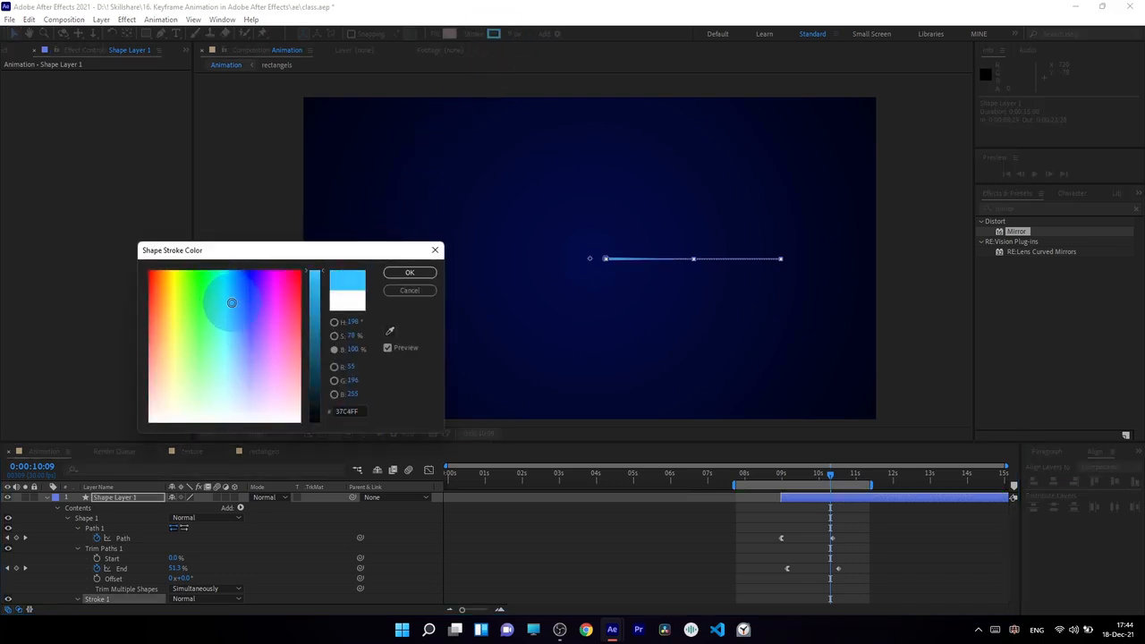
pyautogui.click(404, 271)
# Add a dash and a gap to the line's stroke, set Dash to 101, and preview the dashed line.
pyautogui.scroll(-2, 102, 567)
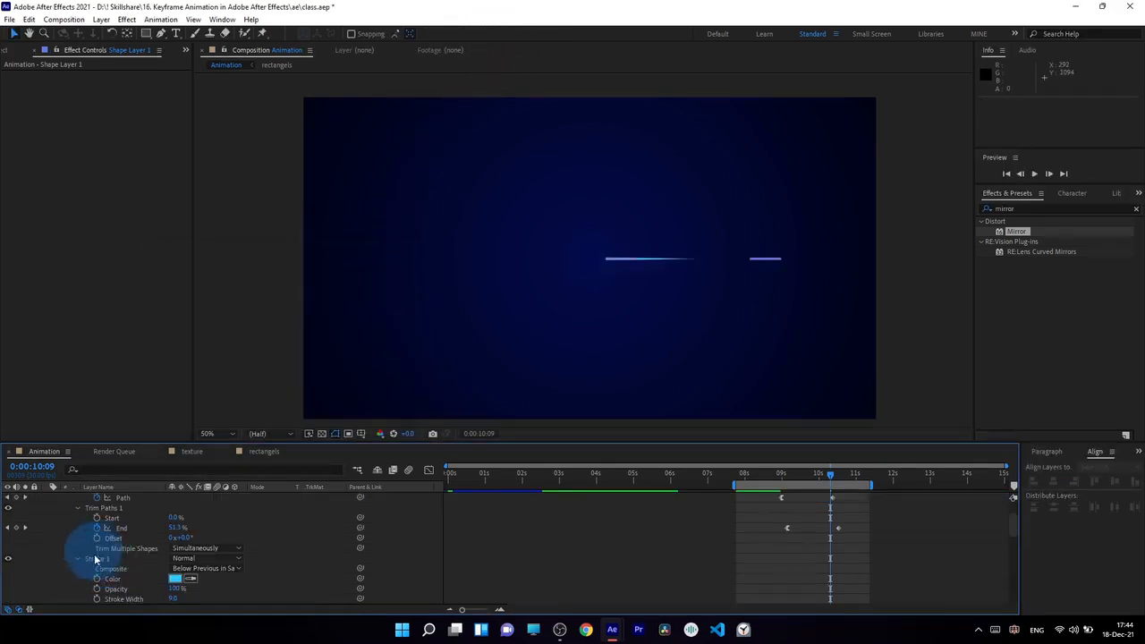
pyautogui.scroll(-3, 119, 569)
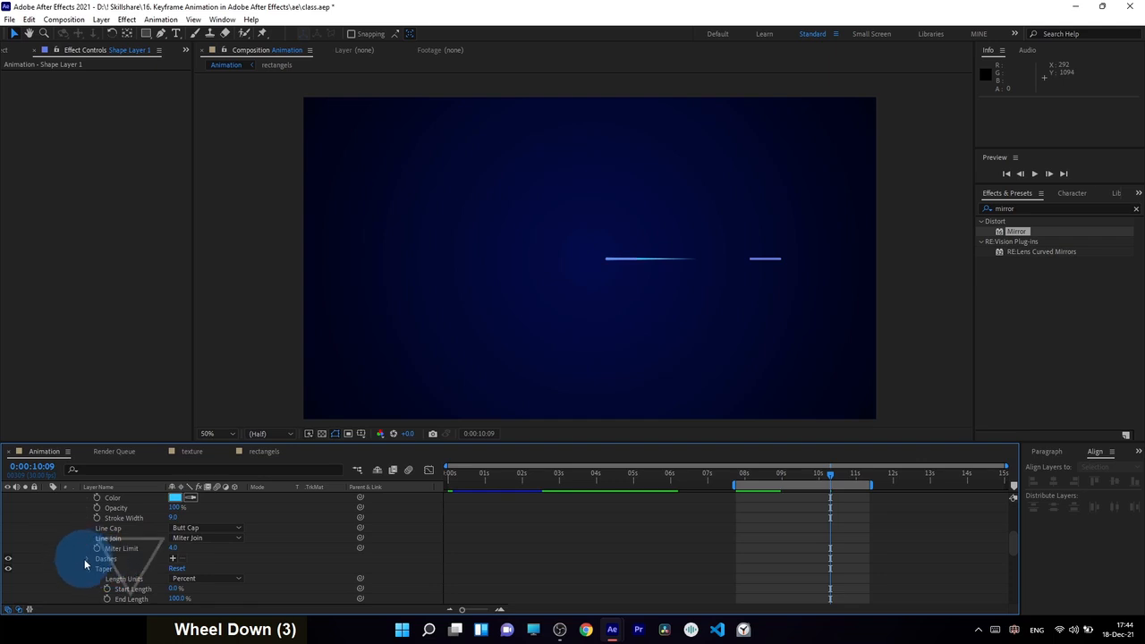
pyautogui.click(174, 559)
pyautogui.click(174, 559)
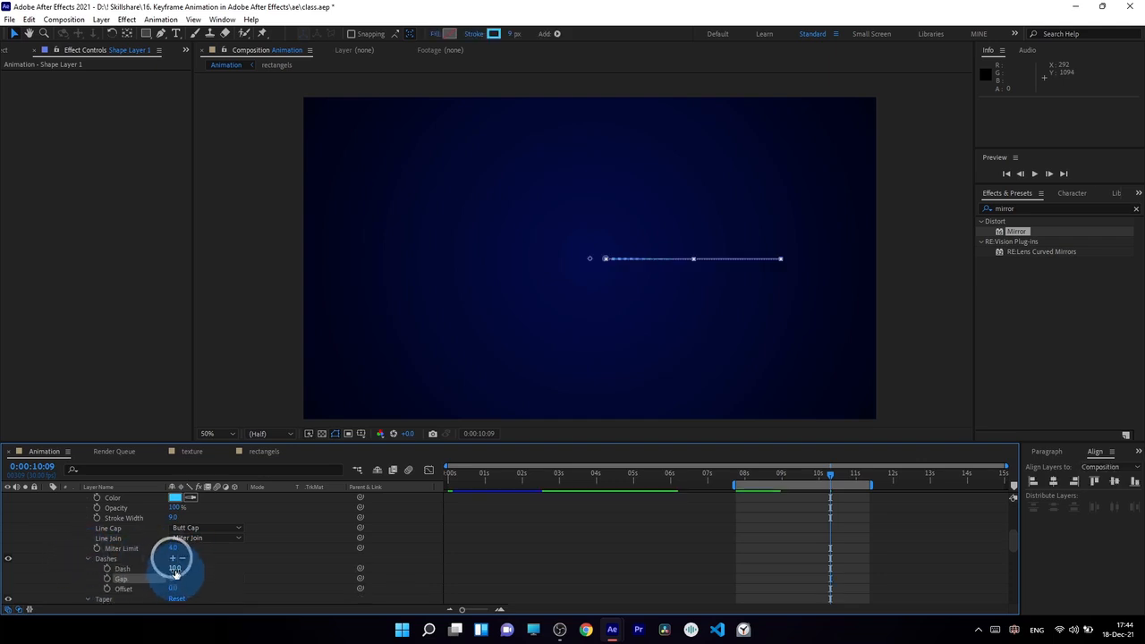
pyautogui.moveTo(175, 570); pyautogui.dragTo(242, 575)
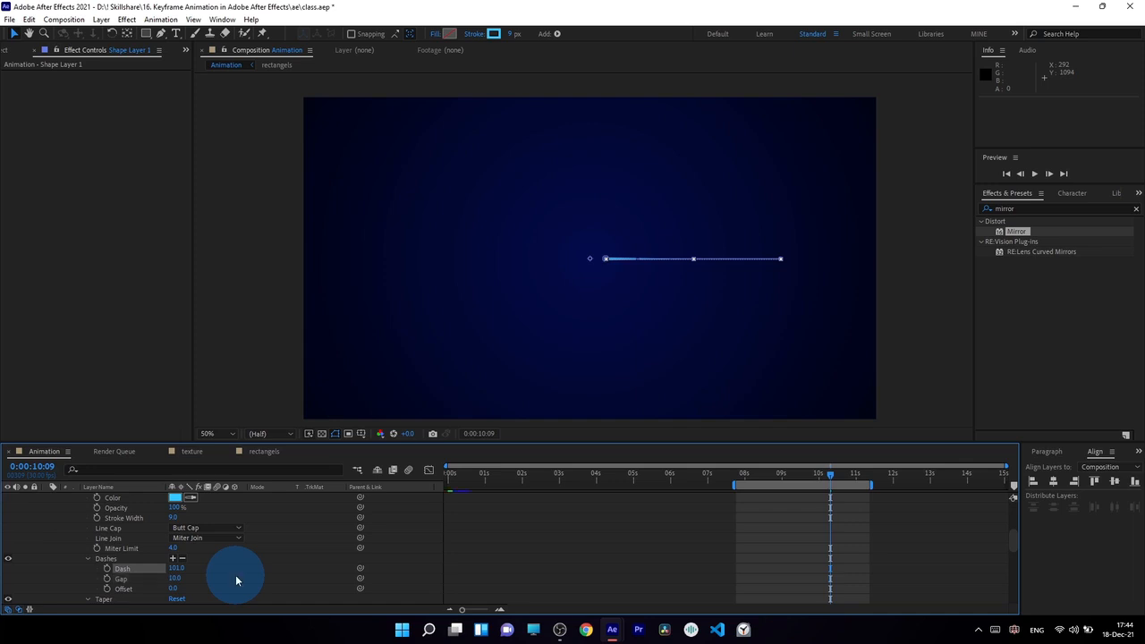
pyautogui.moveTo(757, 475); pyautogui.dragTo(830, 492)
# Duplicate the Shape 1 group within Shape Layer 1.
pyautogui.scroll(3, 68, 547)
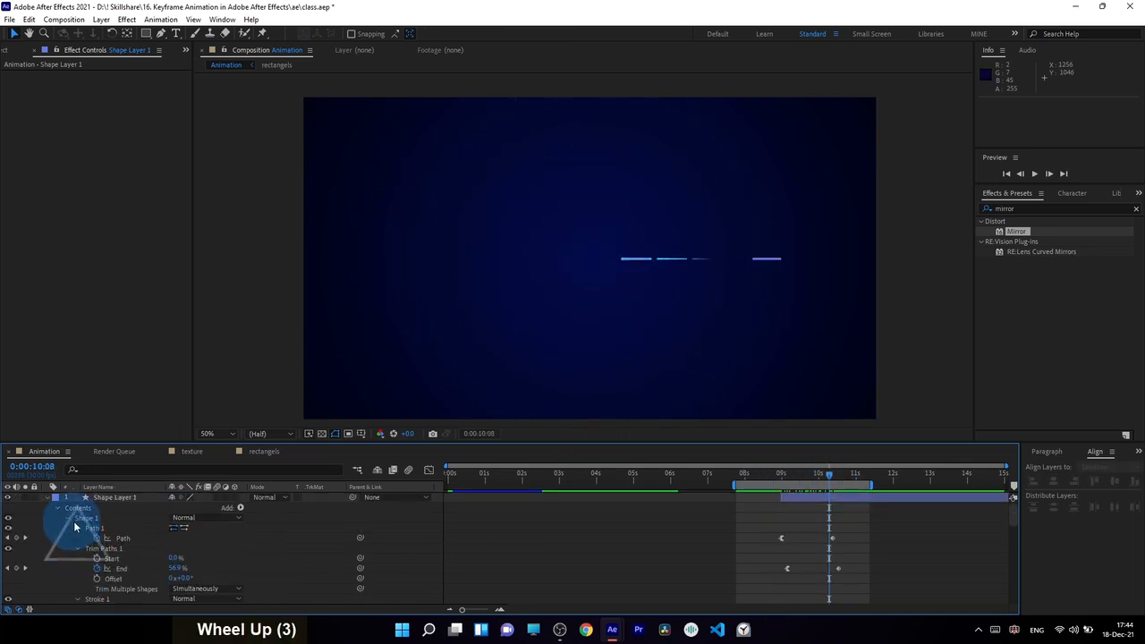
pyautogui.click(69, 518)
pyautogui.click(88, 519)
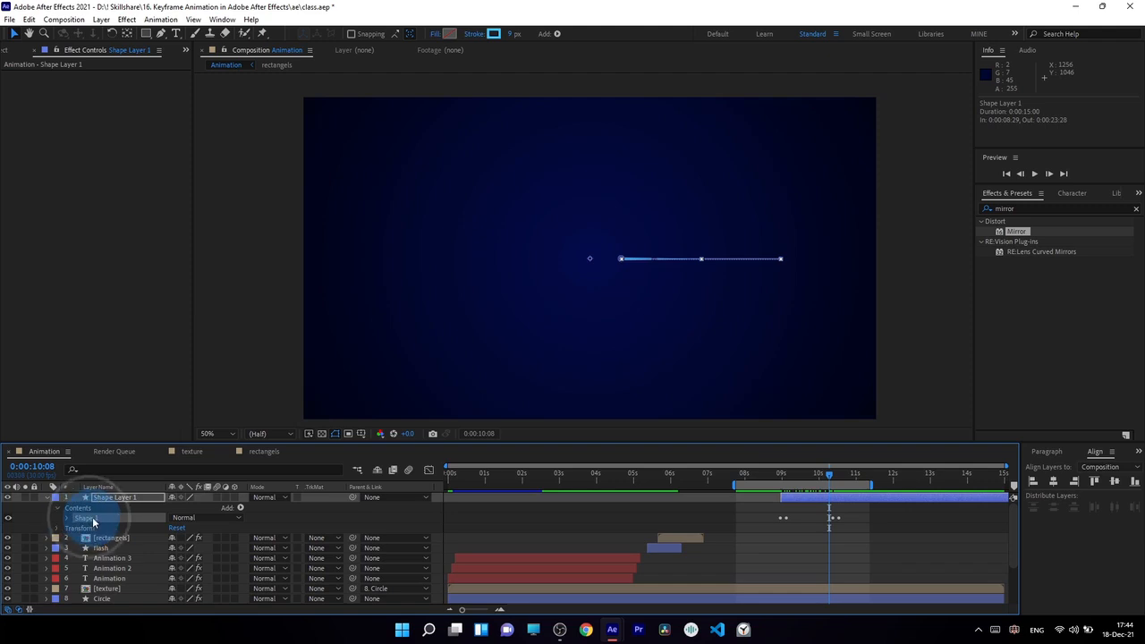
pyautogui.hotkey('ctrl', 'd')
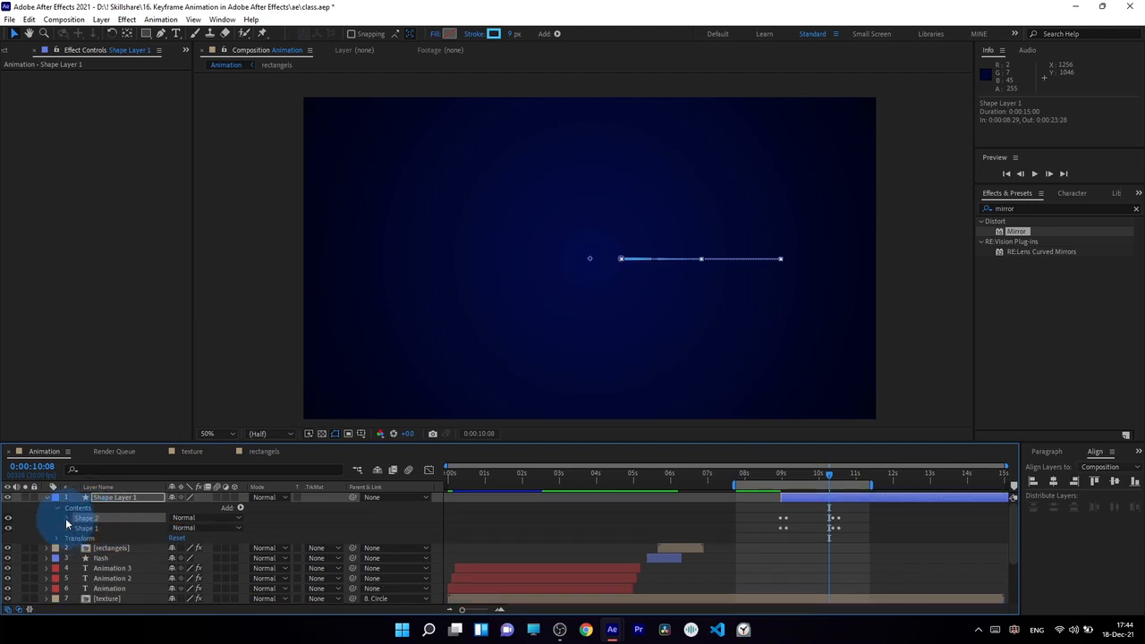
# Set the stroke color of the Shape 2 group to white.
pyautogui.click(67, 519)
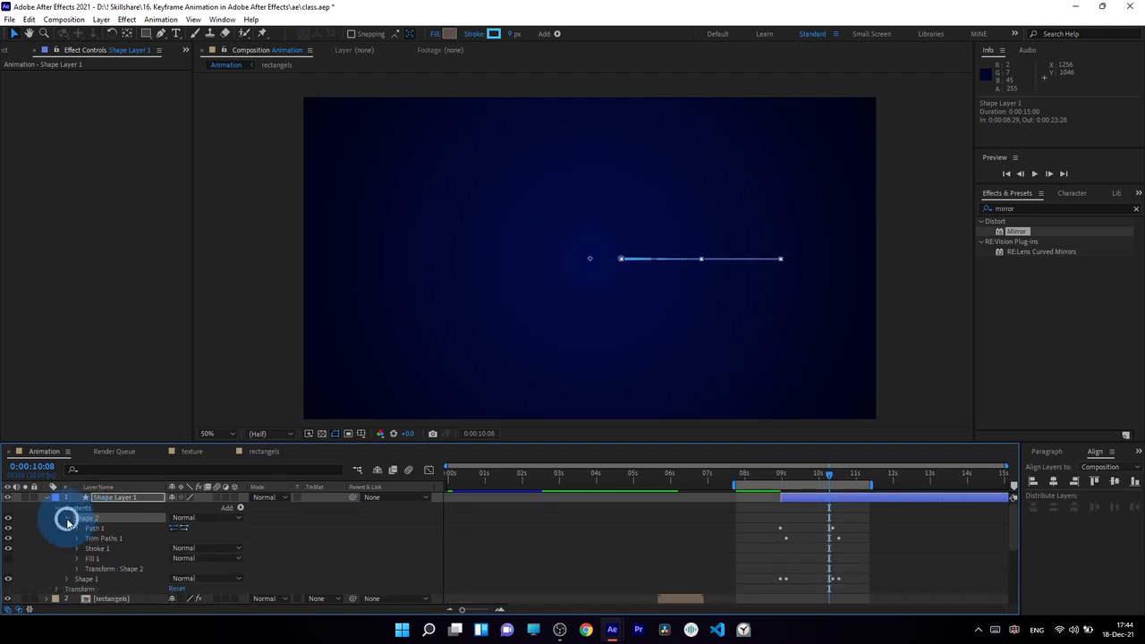
pyautogui.click(77, 548)
pyautogui.scroll(-2, 161, 542)
pyautogui.click(172, 520)
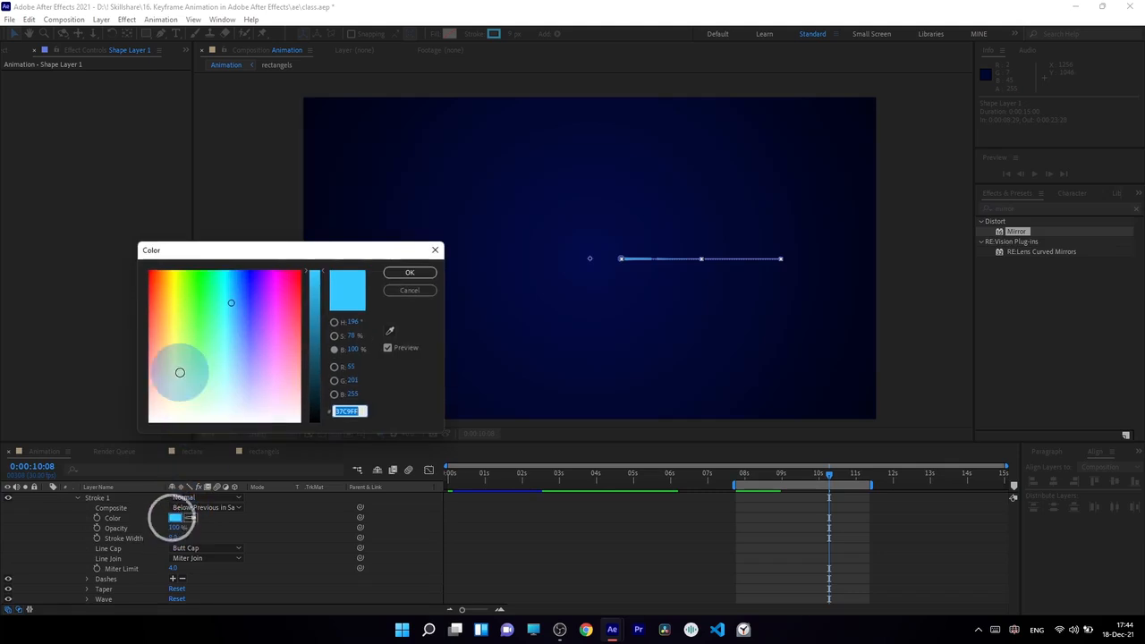
pyautogui.moveTo(180, 373); pyautogui.dragTo(110, 473)
# Turn Shape 2's stroke into a faint outer glow with a Stroke Width of 25 and an Opacity of 12%.
pyautogui.click(174, 538)
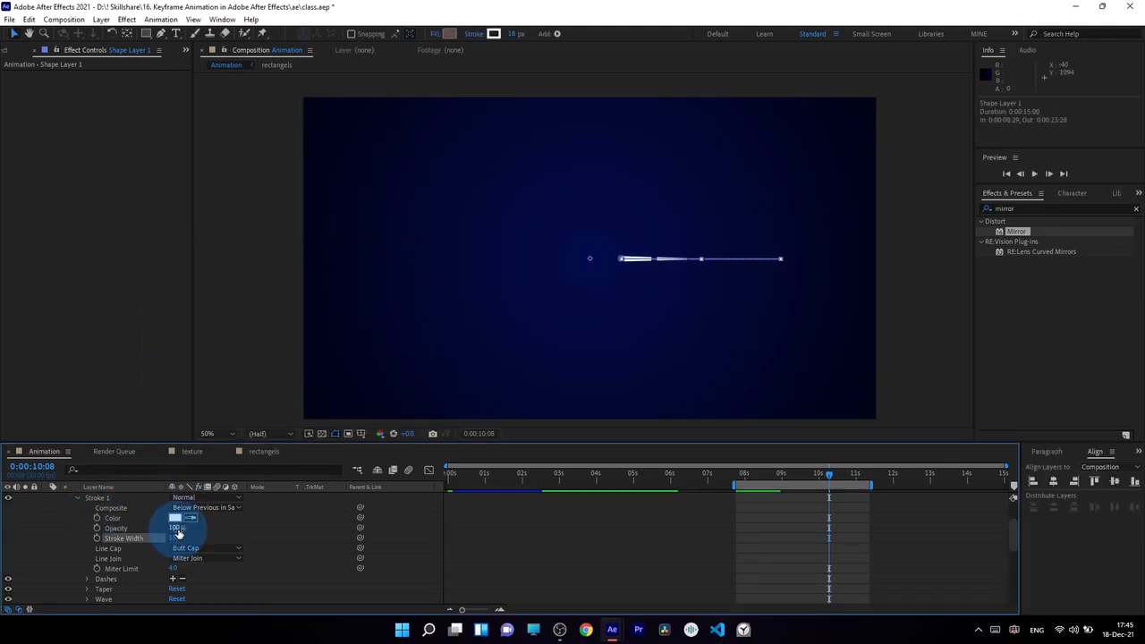
pyautogui.scroll(2, 656, 283)
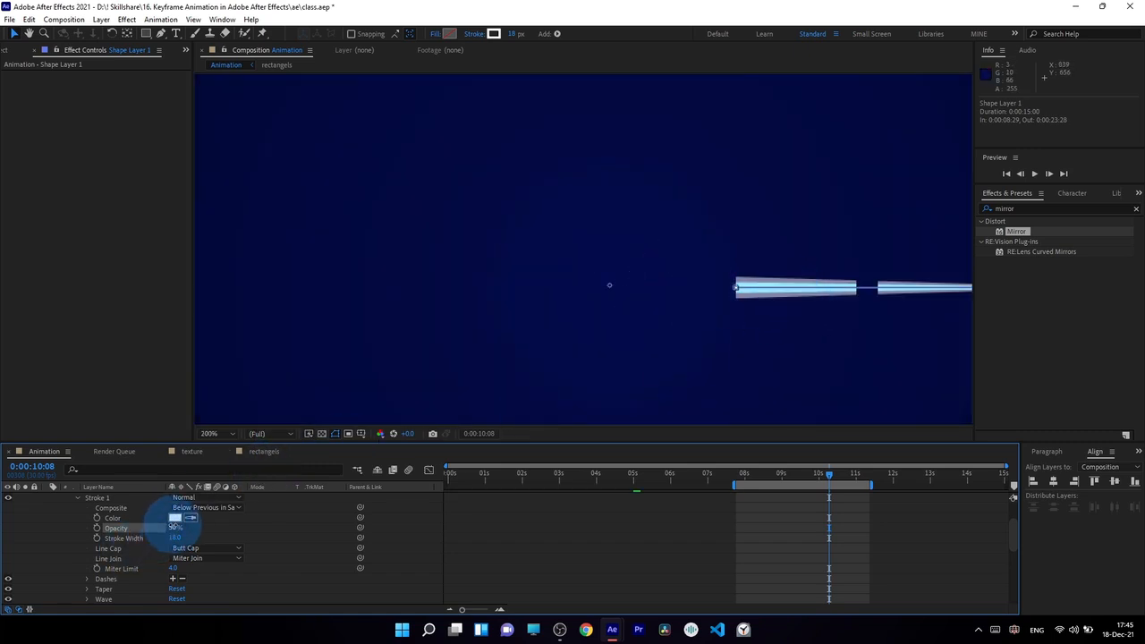
pyautogui.doubleClick(175, 527)
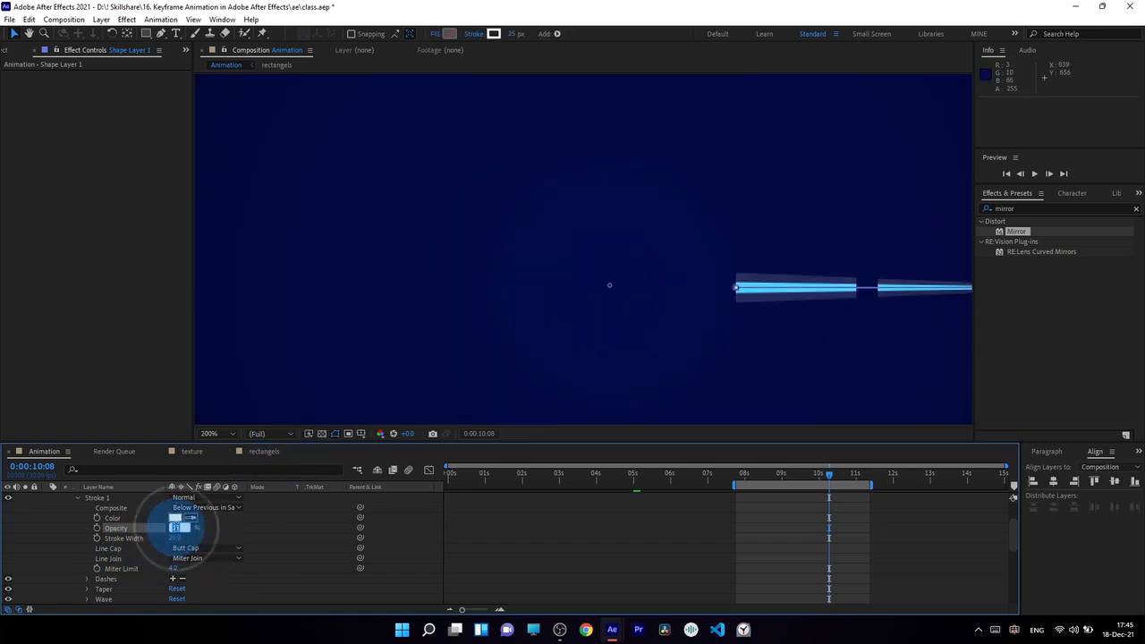
pyautogui.moveTo(171, 536); pyautogui.dragTo(176, 536)
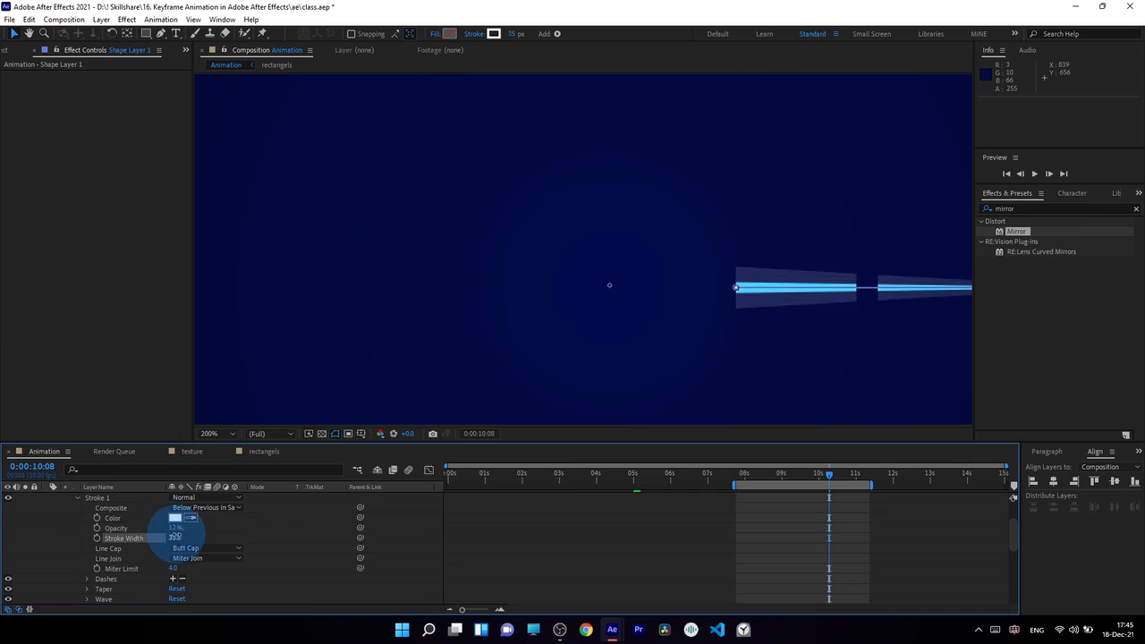
# Set the Line Cap of Shape 2's stroke to Round Cap and collapse the Shape 2 group.
pyautogui.click(193, 547)
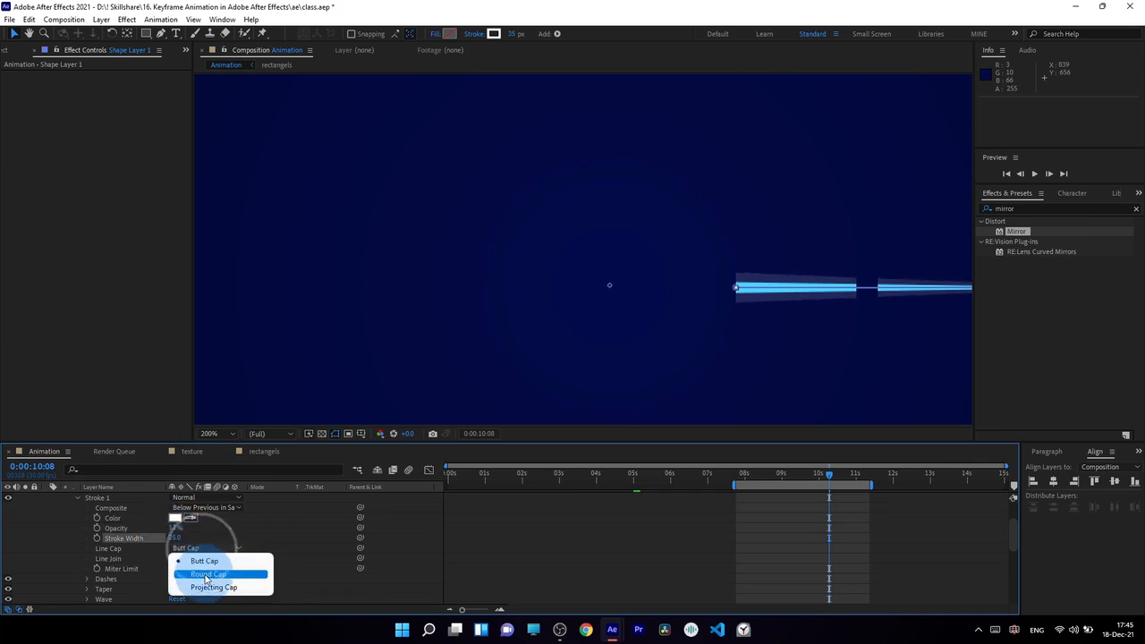
pyautogui.click(207, 574)
pyautogui.scroll(2, 85, 541)
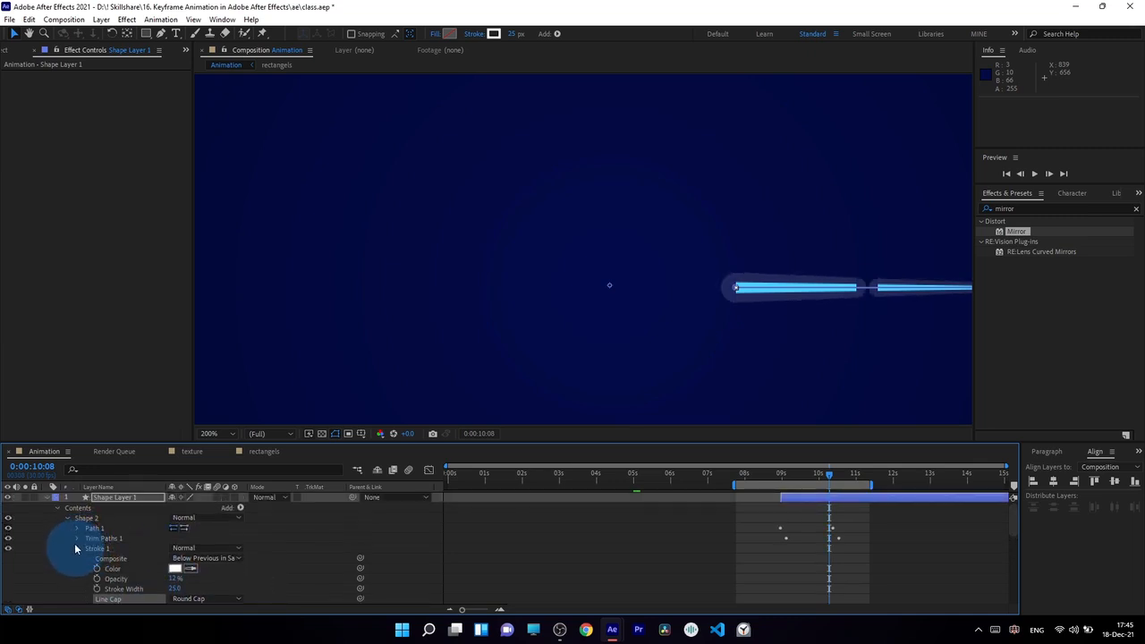
pyautogui.click(77, 547)
pyautogui.click(67, 518)
# Set the Line Cap of Shape 1's stroke to Round Cap and collapse the Shape 1 group.
pyautogui.click(68, 533)
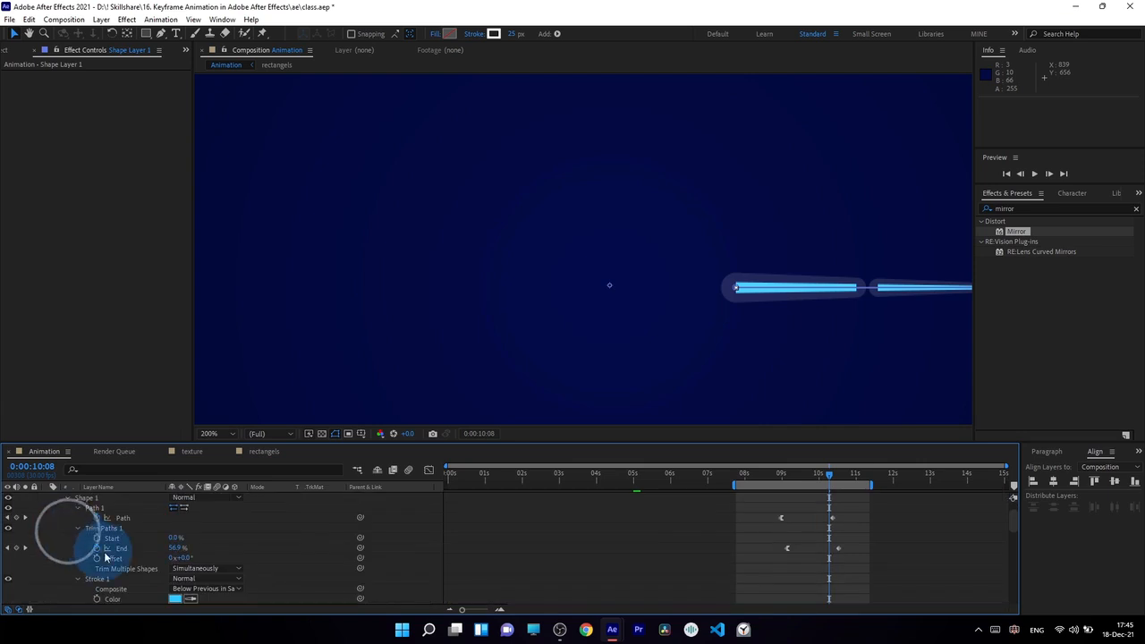
pyautogui.scroll(-2, 108, 581)
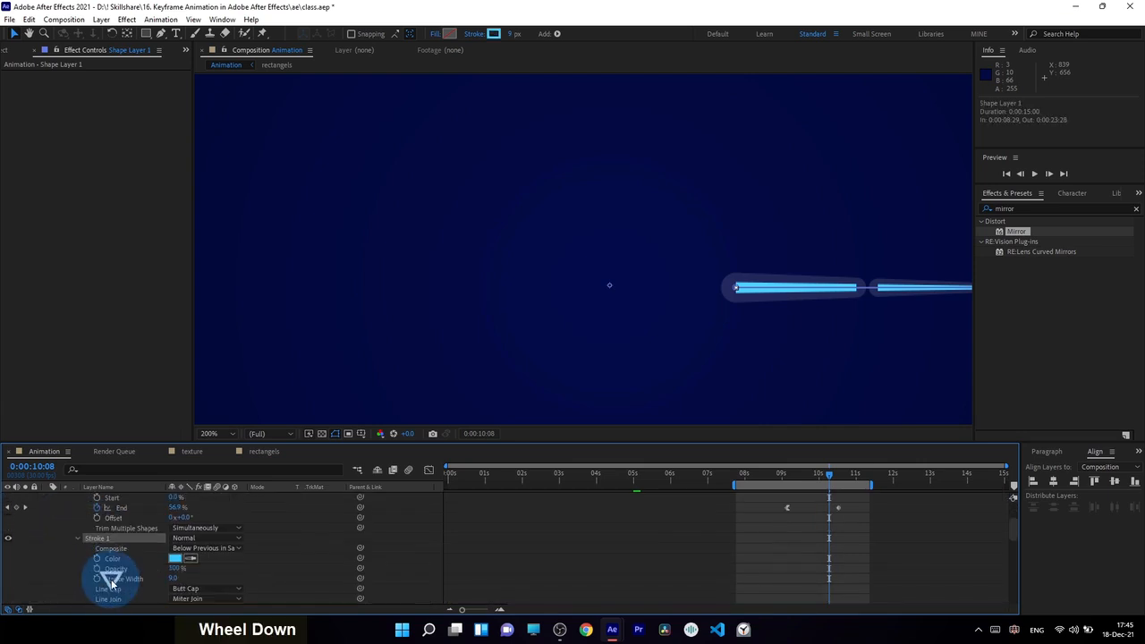
pyautogui.click(184, 588)
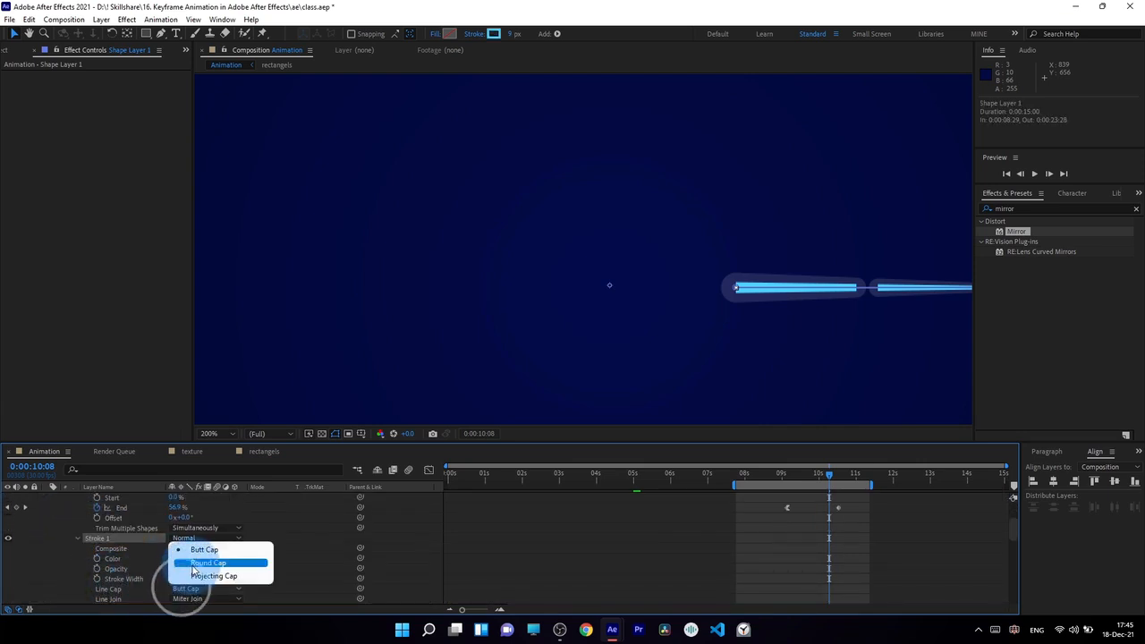
pyautogui.click(208, 562)
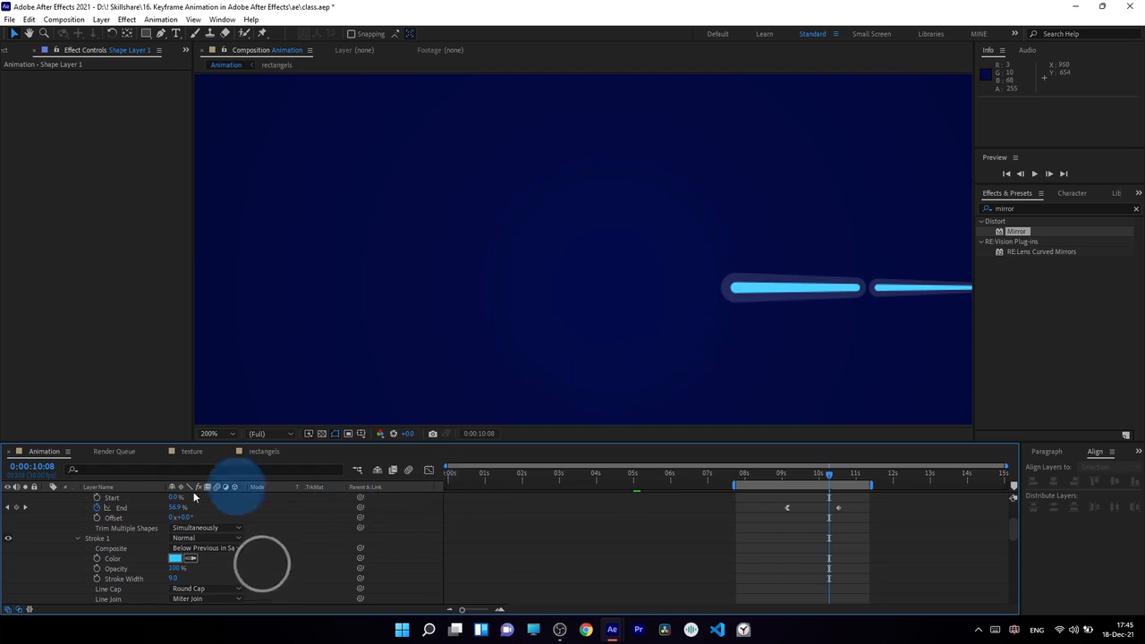
pyautogui.scroll(3, 115, 534)
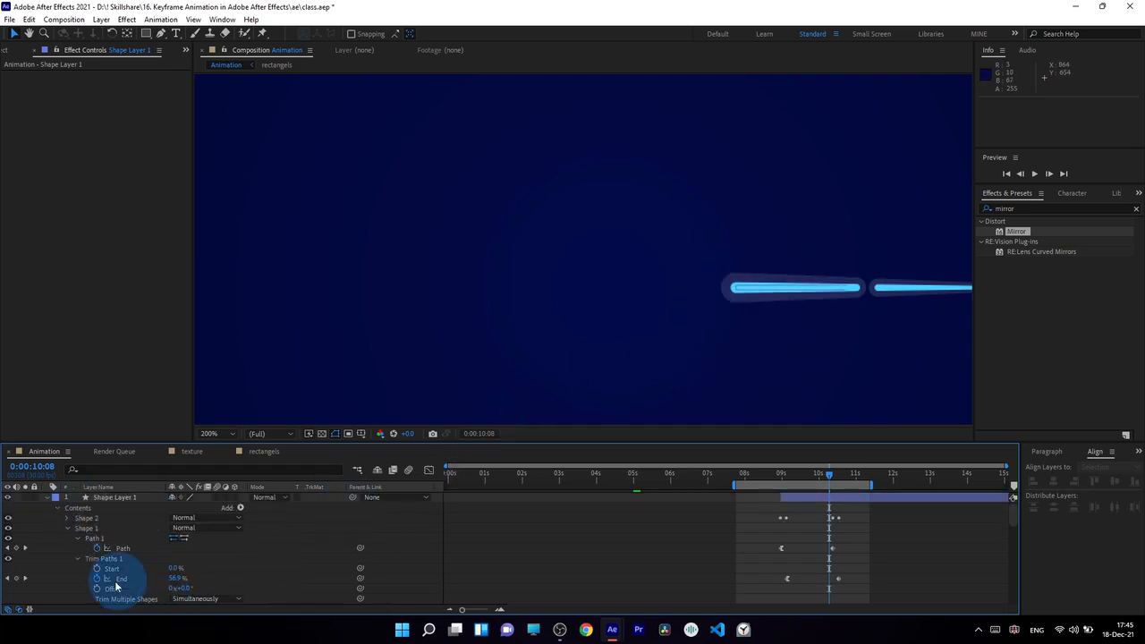
pyautogui.click(68, 526)
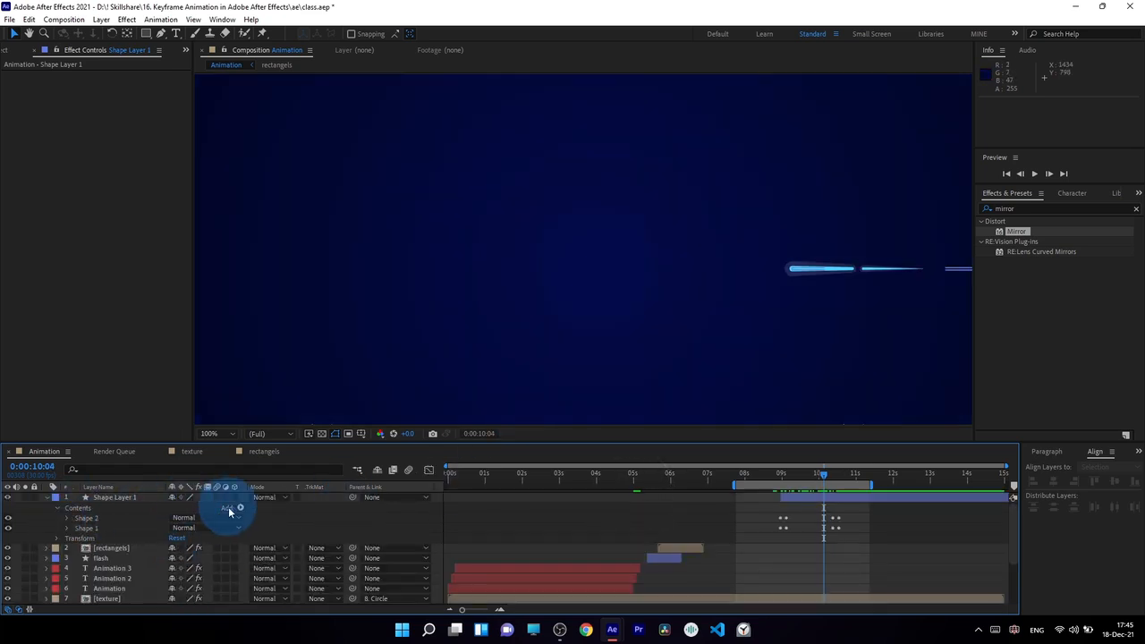
# Add a Repeater to Shape Layer 1's contents and set its Copies to 8.
pyautogui.click(231, 509)
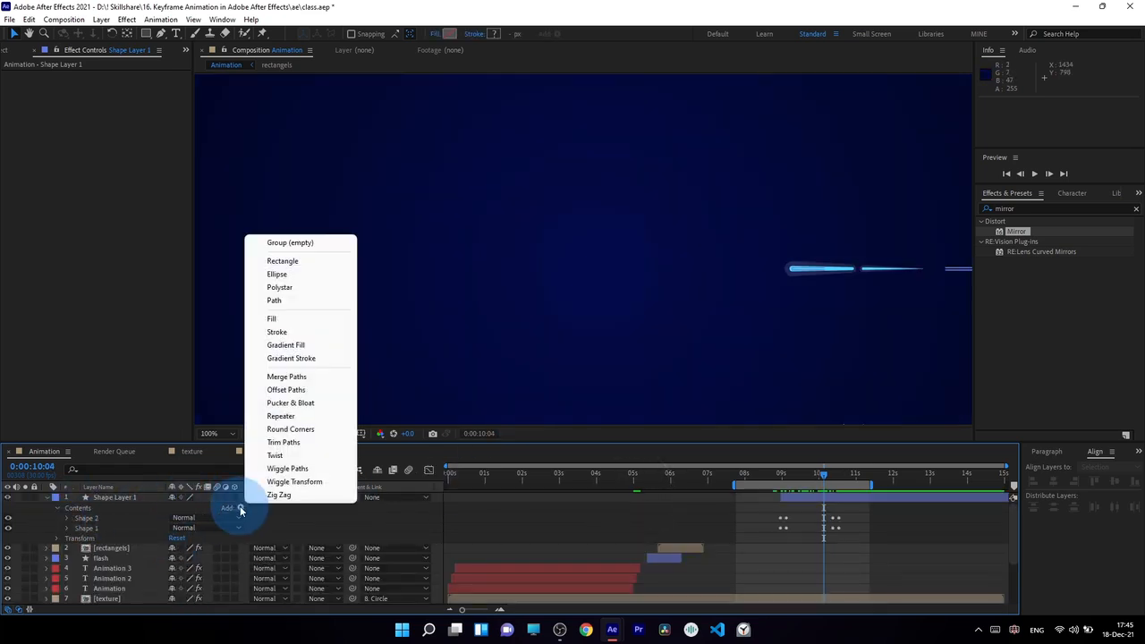
pyautogui.click(289, 417)
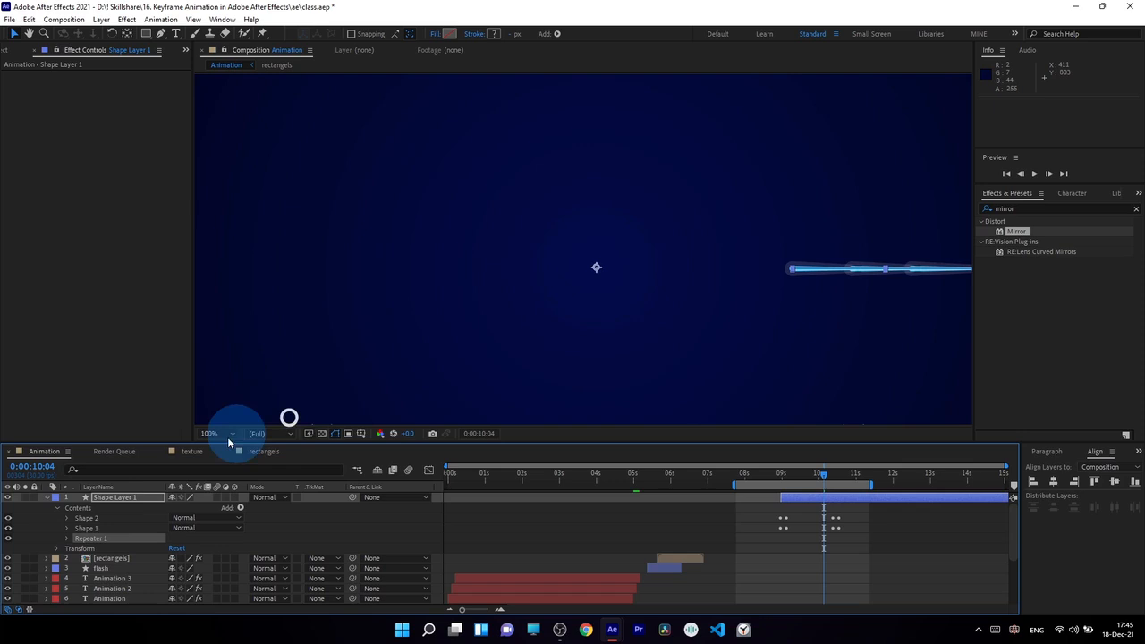
pyautogui.click(68, 538)
pyautogui.click(174, 547)
pyautogui.write('8')
pyautogui.press('Return')
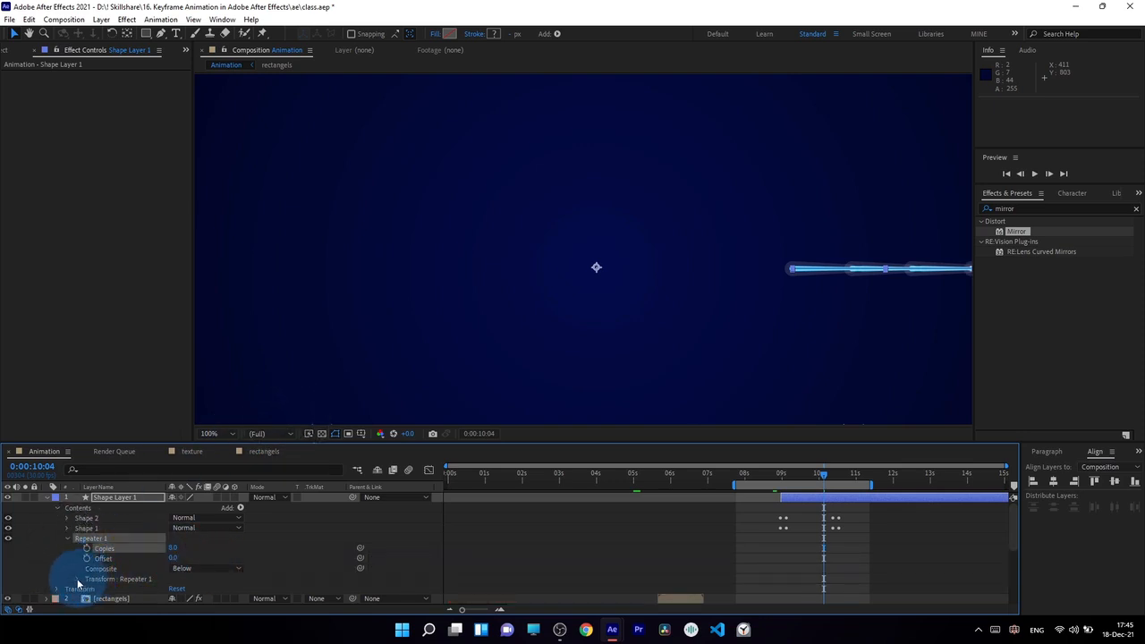
# Expand the Repeater's transform settings and set its horizontal Position offset to 0.
pyautogui.click(78, 579)
pyautogui.scroll(-1, 76, 578)
pyautogui.doubleClick(179, 558)
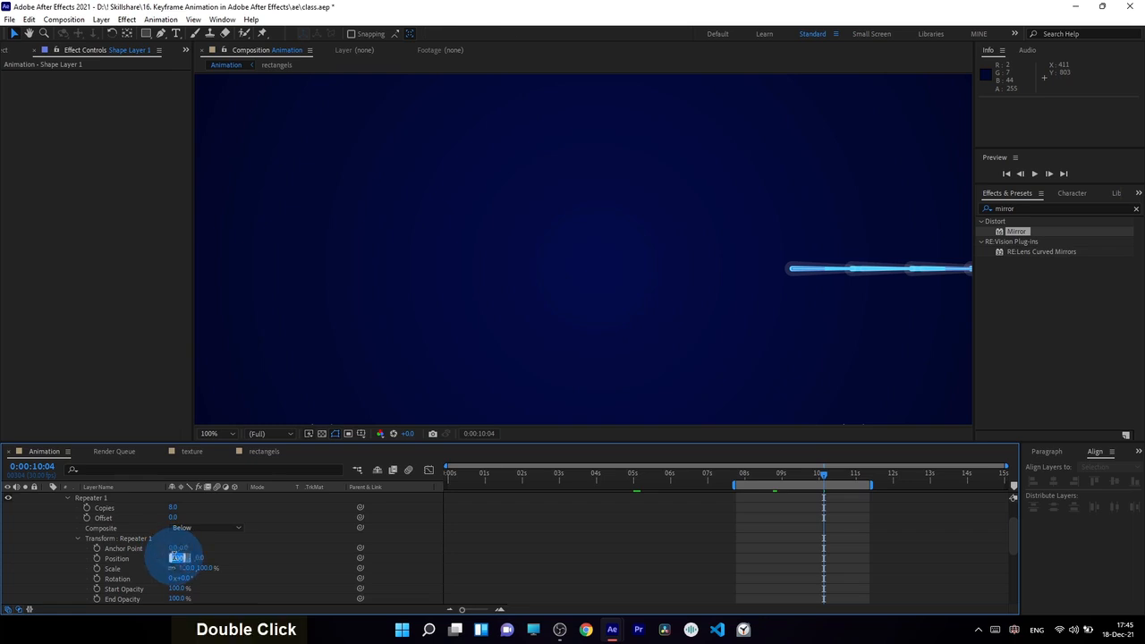
pyautogui.write('0')
pyautogui.press('Return')
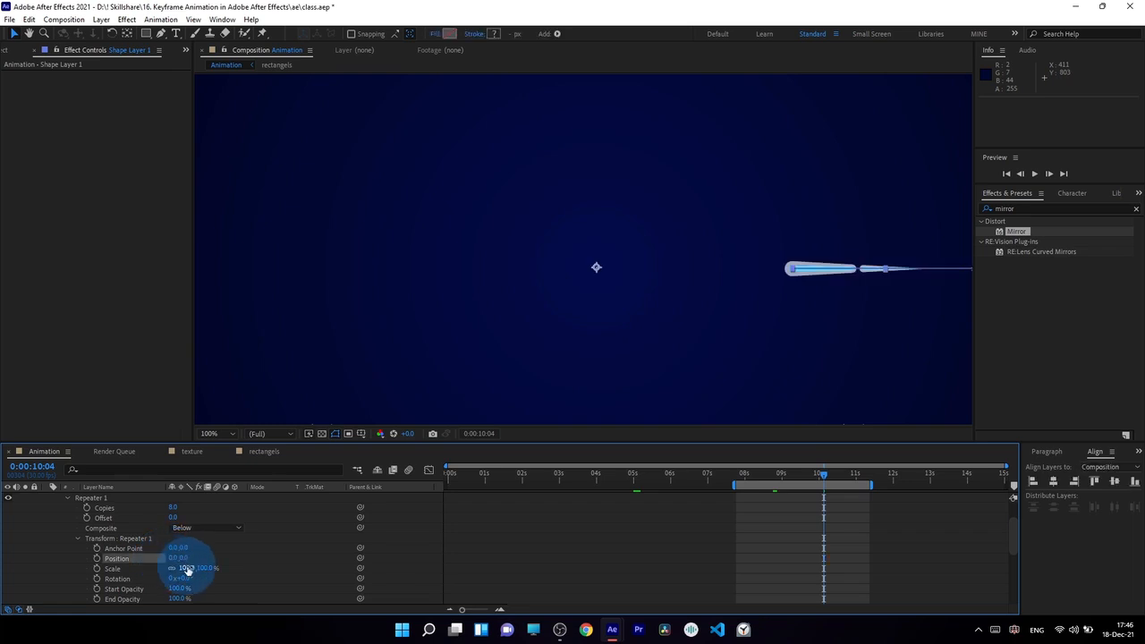
# Set the Repeater's Rotation to 45° so the burst lines spread evenly around the centre.
pyautogui.moveTo(184, 579); pyautogui.dragTo(210, 581)
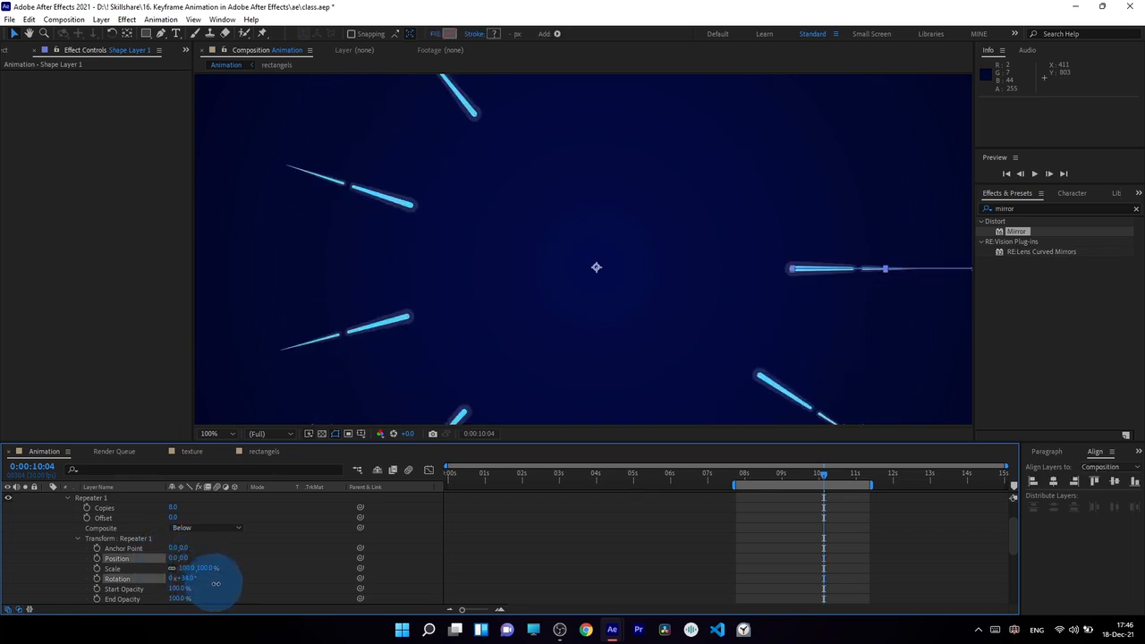
pyautogui.click(186, 579)
pyautogui.write('45')
pyautogui.press('Return')
pyautogui.scroll(-2, 621, 320)
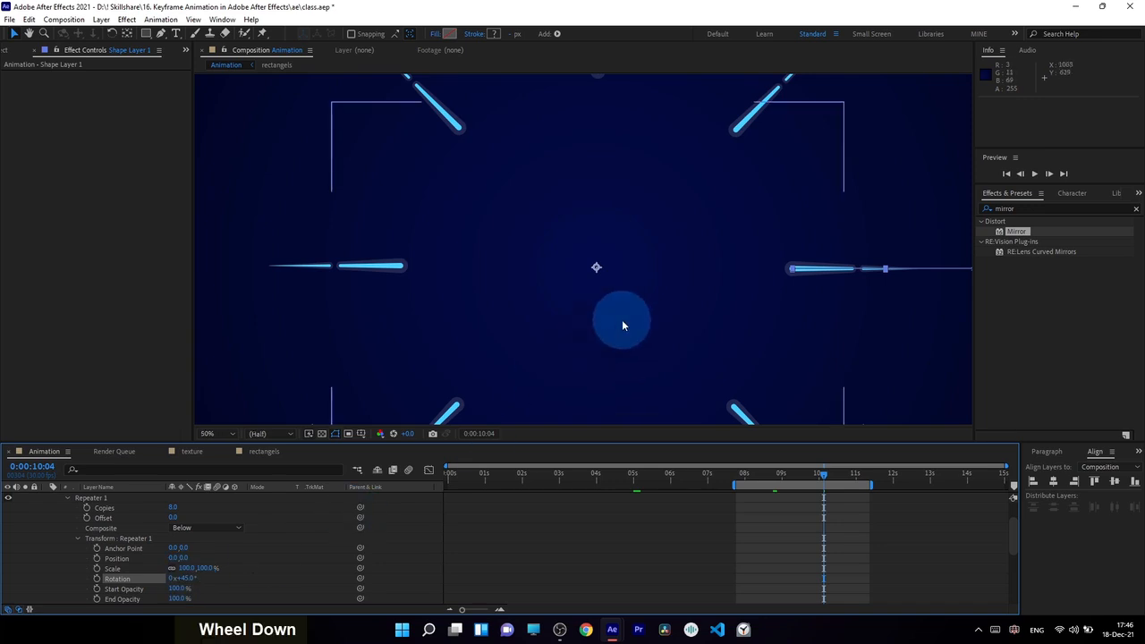
# Reveal Shape Layer 1's keyframes, align the last End keyframes with the last Path keyframes at 0:00:10:11, and scrub through the burst.
pyautogui.moveTo(739, 474); pyautogui.dragTo(843, 503)
pyautogui.scroll(2, 741, 506)
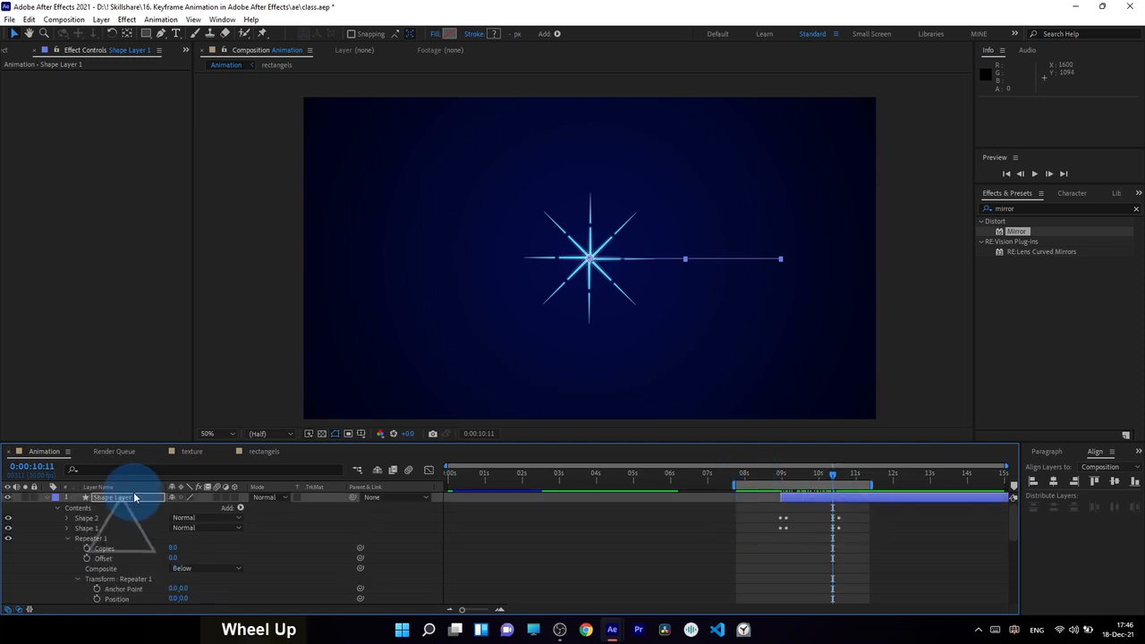
pyautogui.click(134, 496)
pyautogui.press('u')
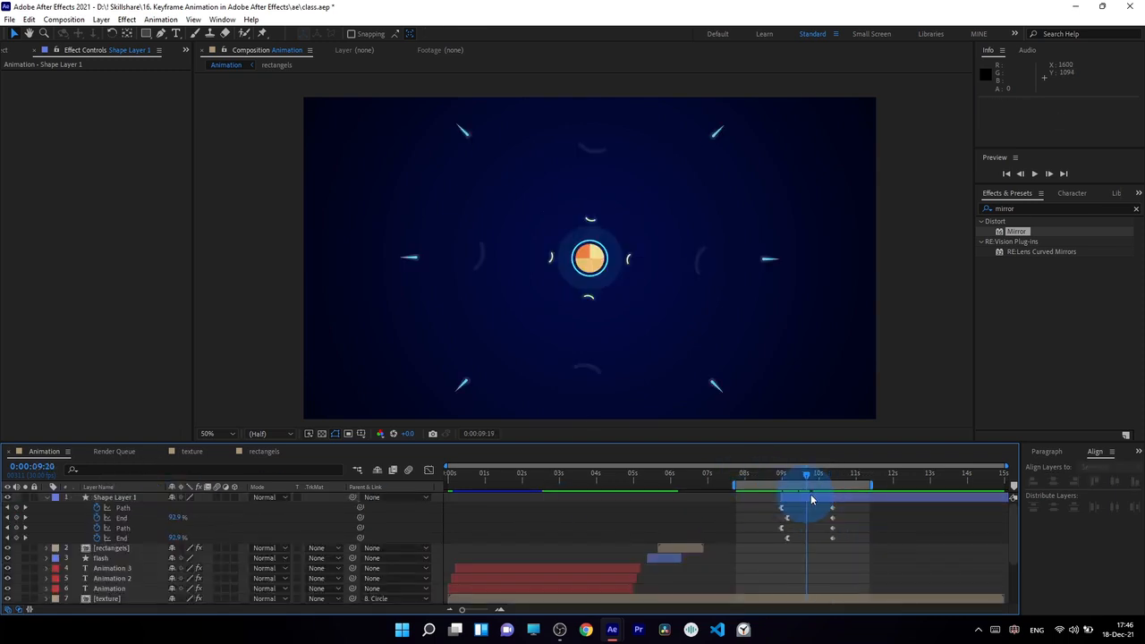
pyautogui.moveTo(811, 495); pyautogui.dragTo(824, 498)
# Set the Dash length of Shape 1's stroke to 24.
pyautogui.click(77, 548)
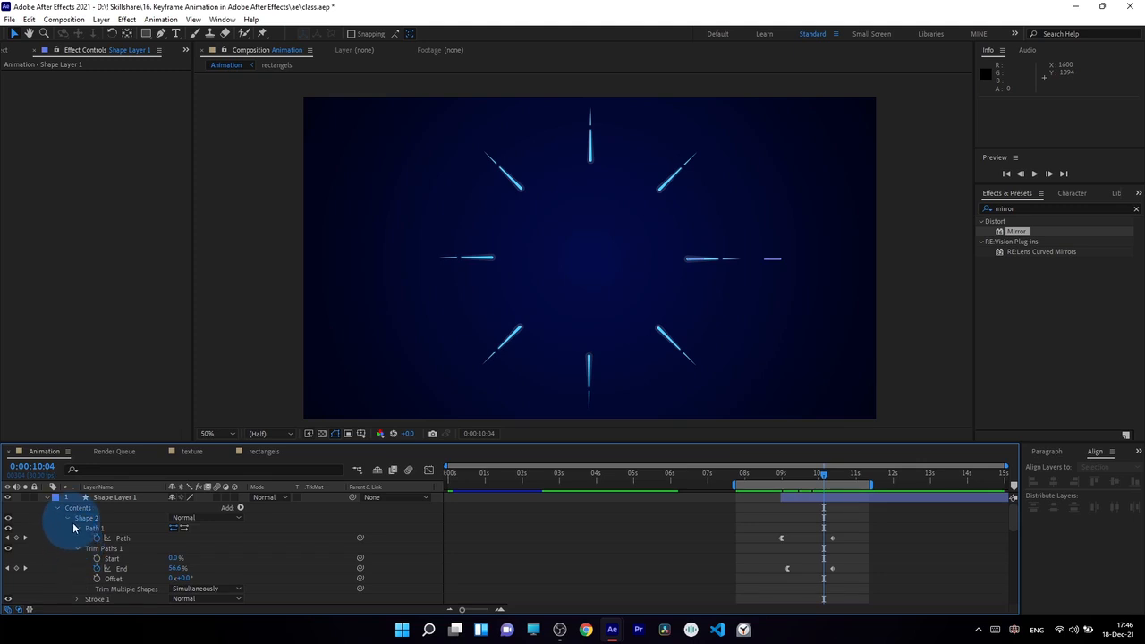
pyautogui.scroll(-1, 74, 527)
pyautogui.scroll(-3, 96, 580)
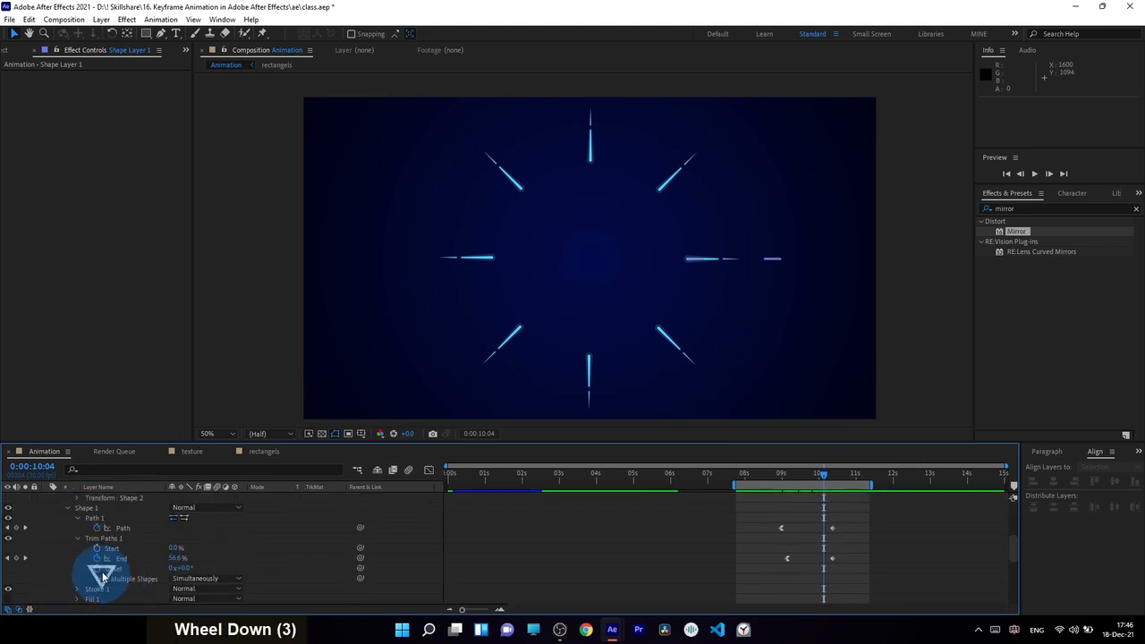
pyautogui.click(78, 549)
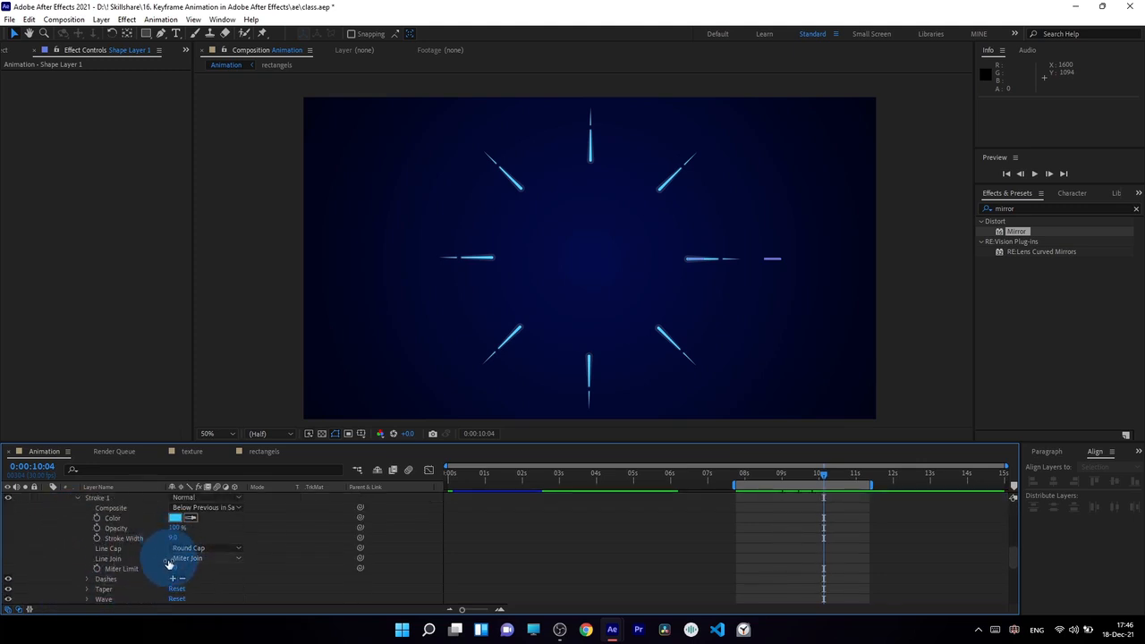
pyautogui.click(87, 578)
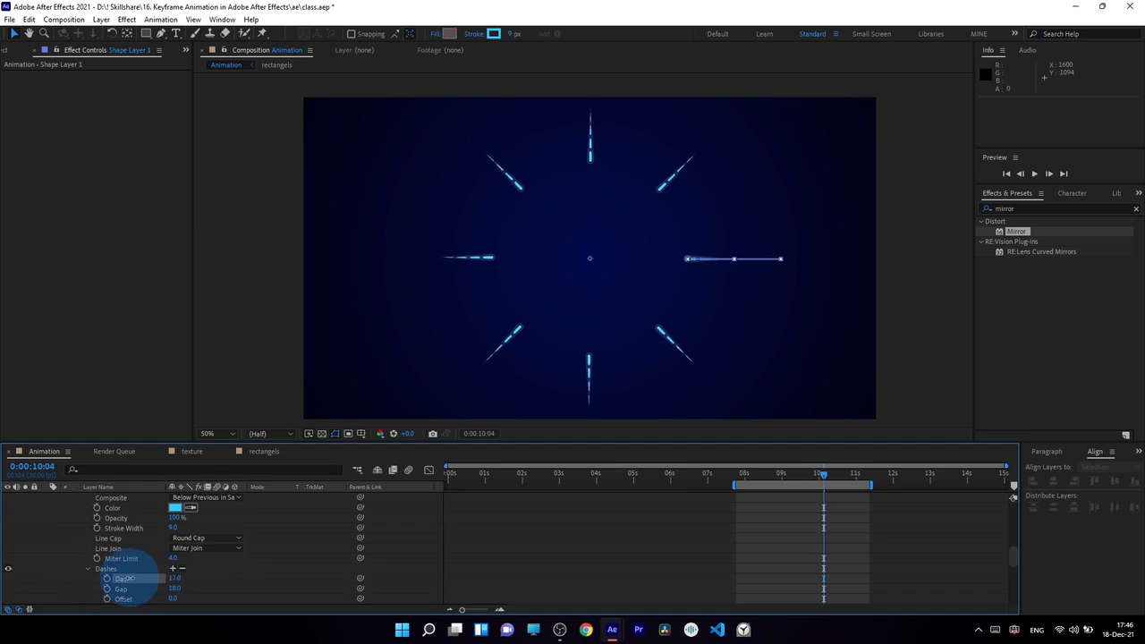
pyautogui.click(551, 548)
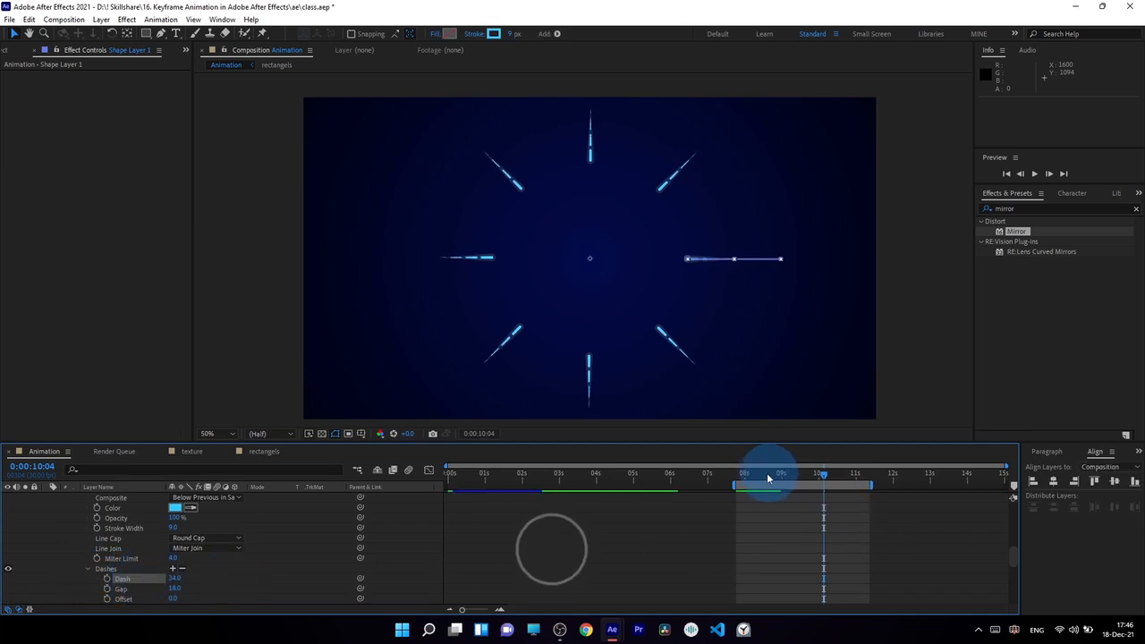
# Scrub through the burst to check the new dashes and collapse Shape Layer 1.
pyautogui.moveTo(766, 472); pyautogui.dragTo(830, 484)
pyautogui.scroll(6, 56, 516)
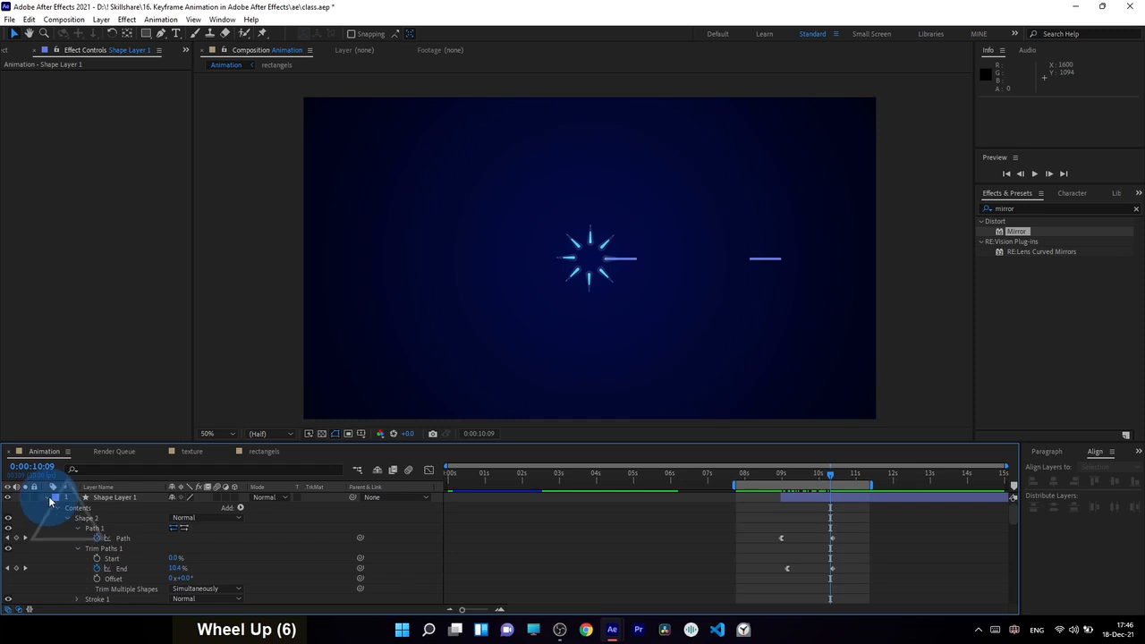
pyautogui.click(48, 498)
# Shift Shape Layer 1 to start about half a second earlier and scrub through the animation to review it.
pyautogui.moveTo(721, 472); pyautogui.dragTo(812, 498)
pyautogui.moveTo(815, 474); pyautogui.dragTo(534, 401)
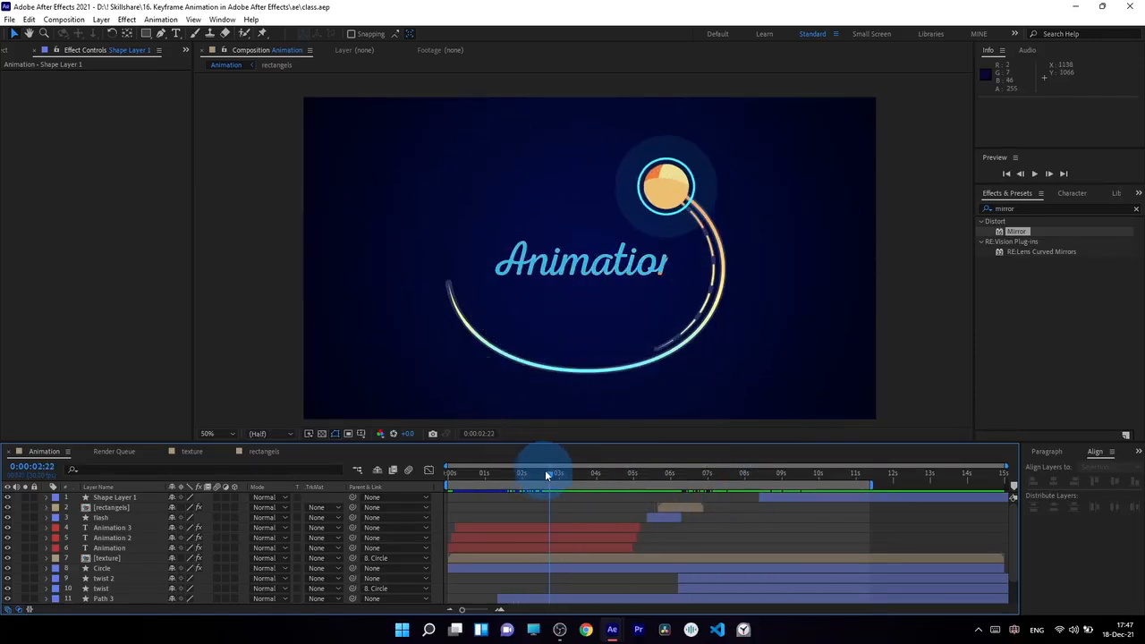
pyautogui.moveTo(546, 474); pyautogui.dragTo(570, 495)
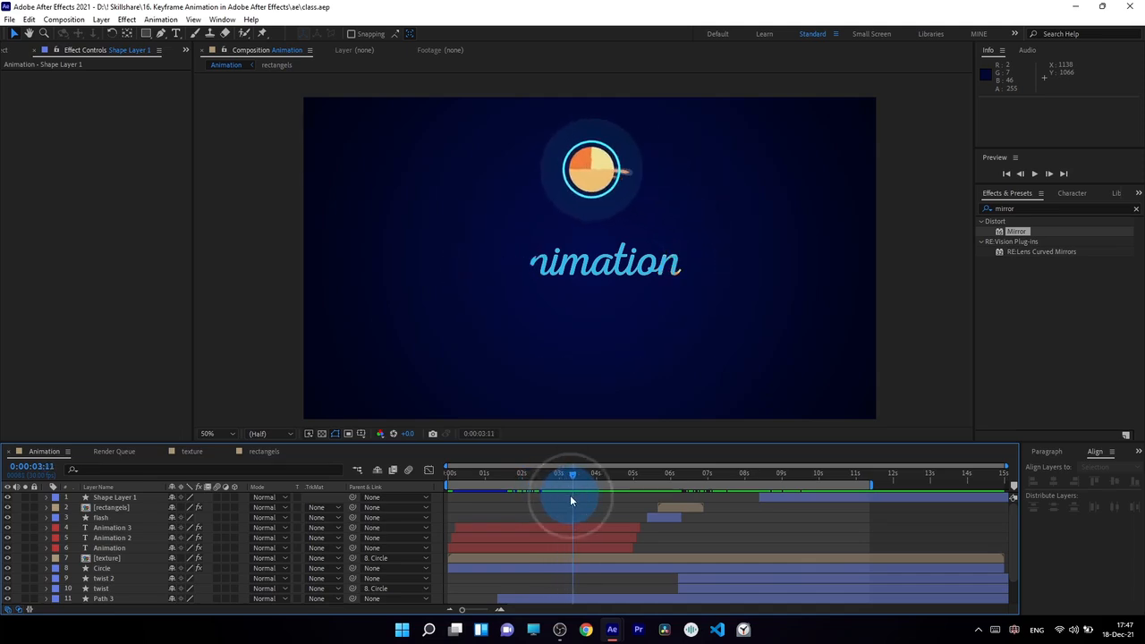